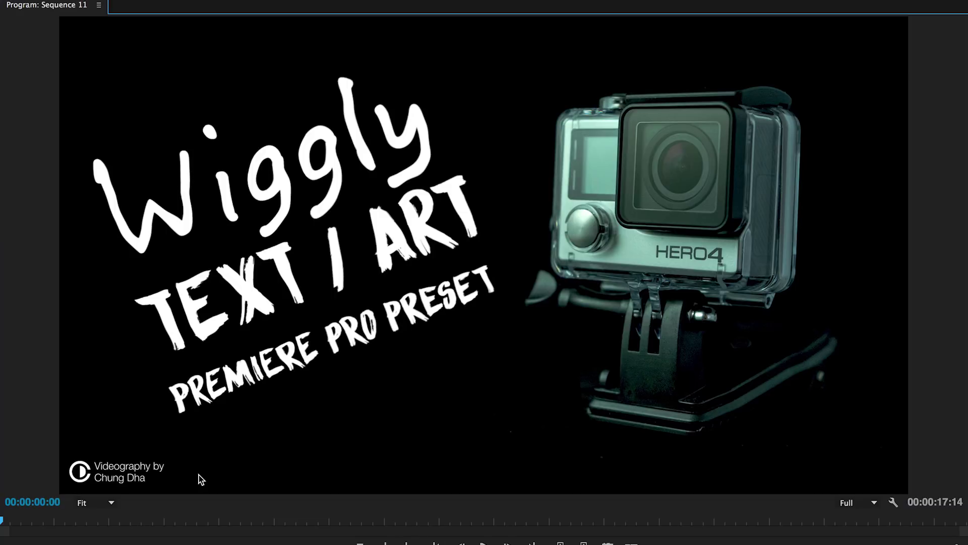
# Play Sequence 11 to preview the wiggly white line over the GoPro photo.
pyautogui.press('space')
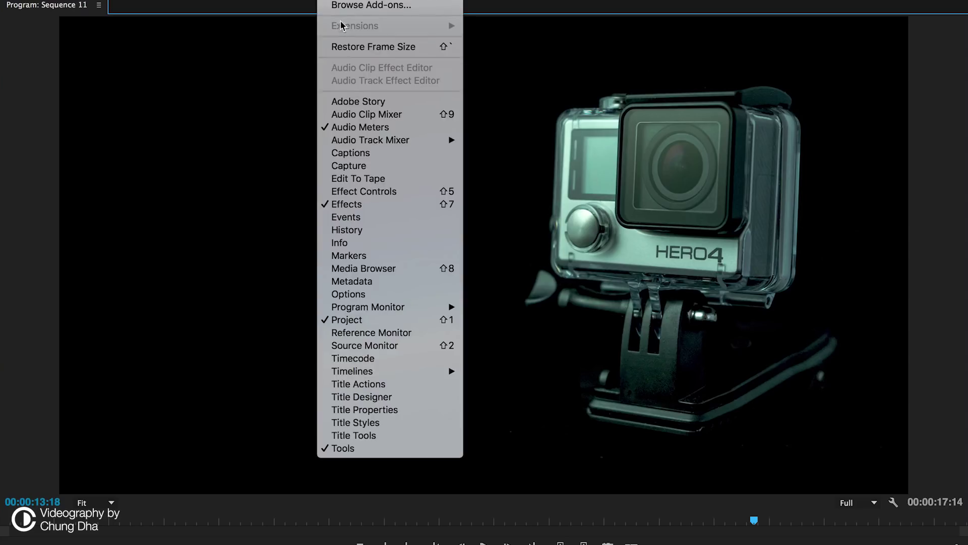
# Restore the full panel layout and check the Presets folder's options in the Effects panel.
pyautogui.click(345, 42)
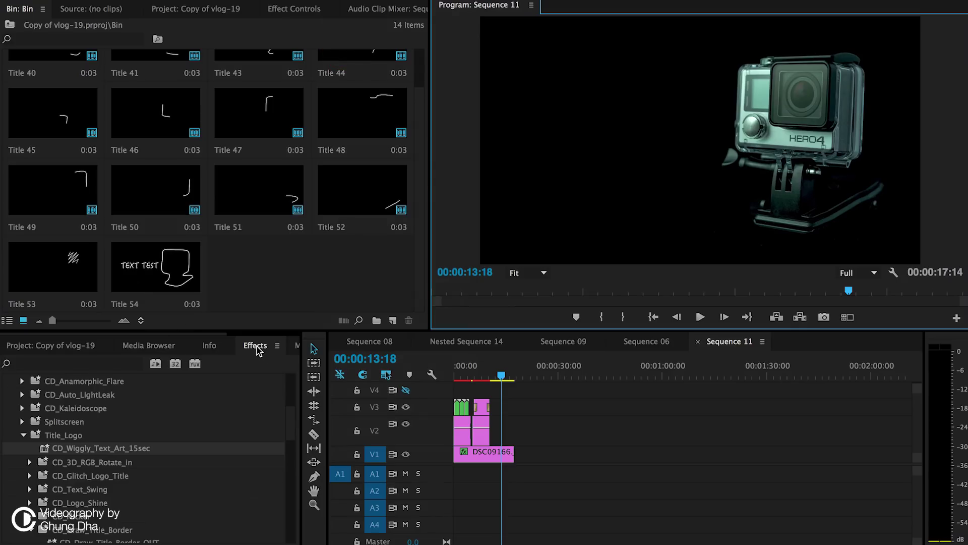
pyautogui.scroll(5, 165, 399)
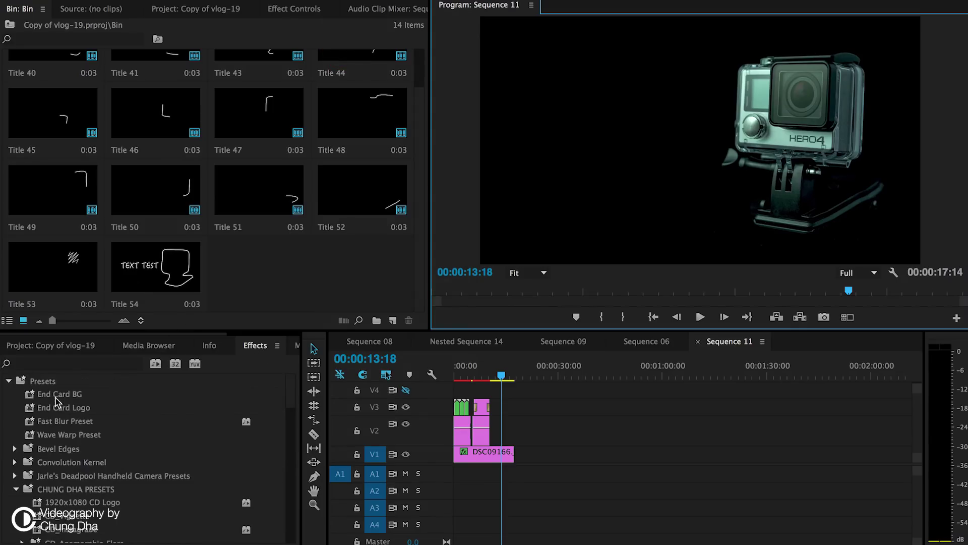
pyautogui.click(55, 384)
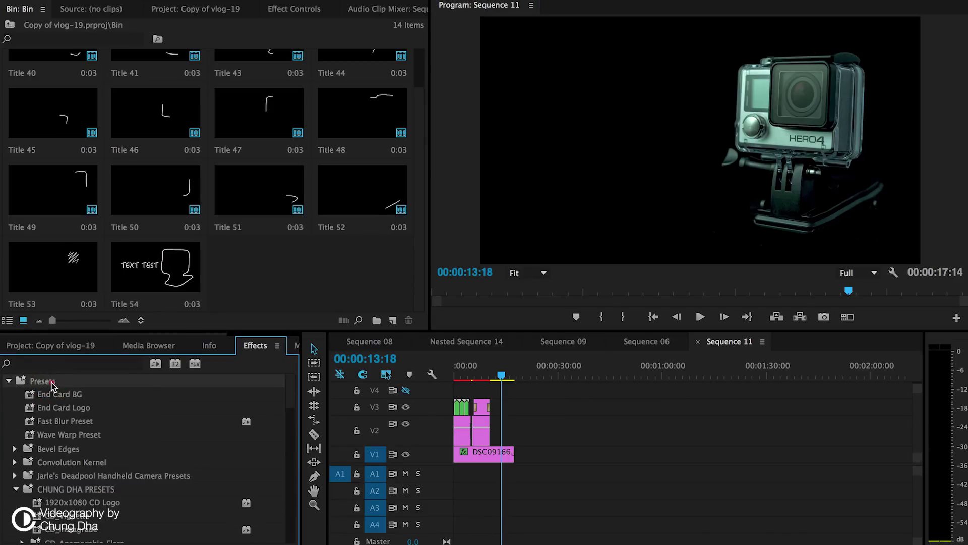
pyautogui.rightClick(53, 386)
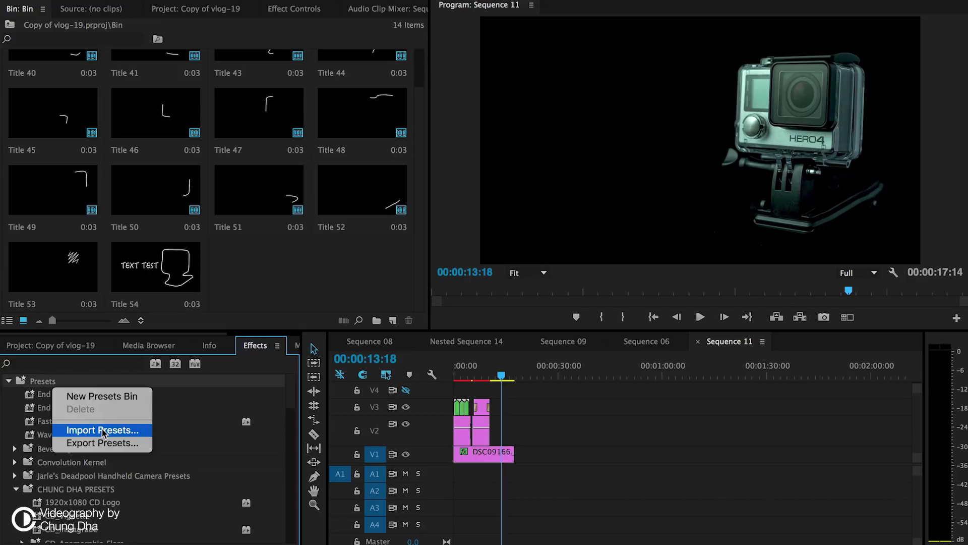
pyautogui.click(209, 392)
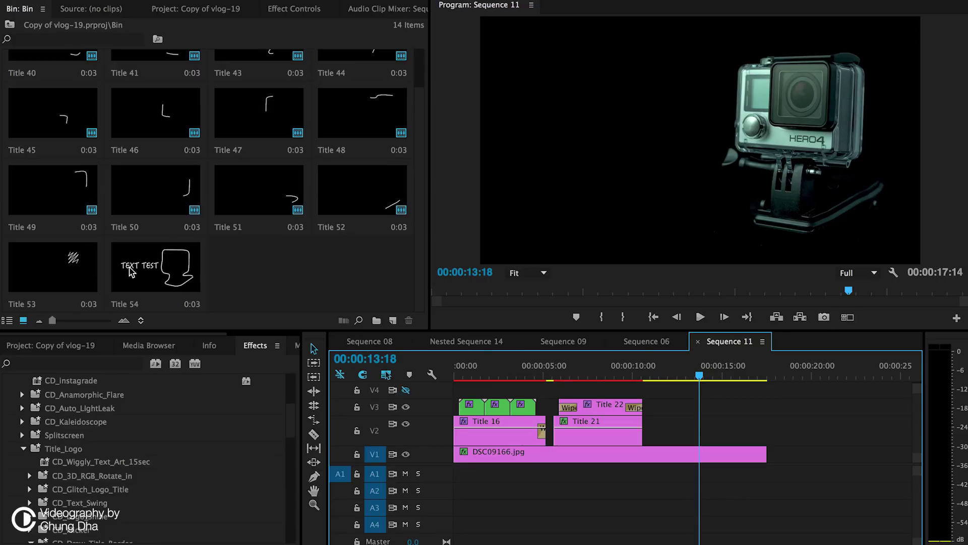
pyautogui.click(132, 271)
pyautogui.doubleClick(132, 271)
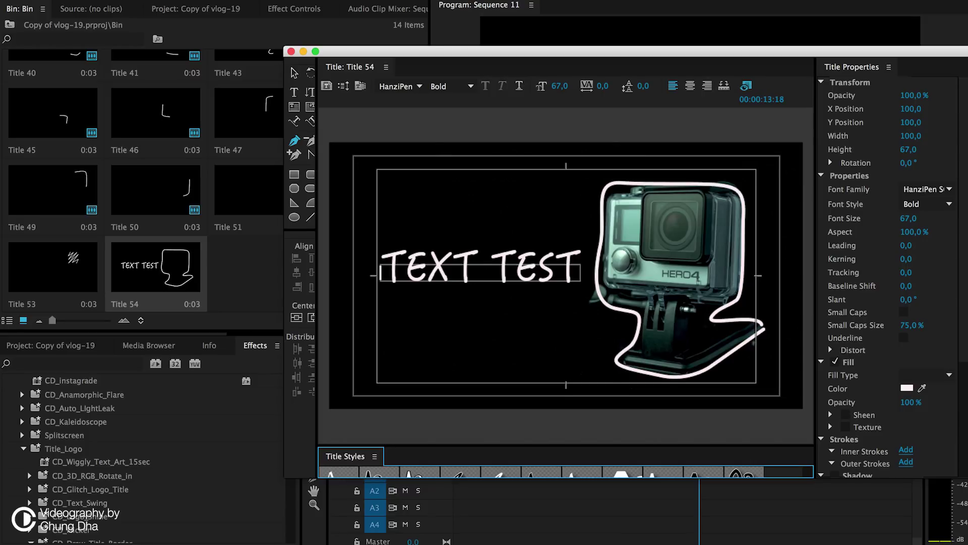
pyautogui.click(302, 1)
pyautogui.moveTo(353, 13)
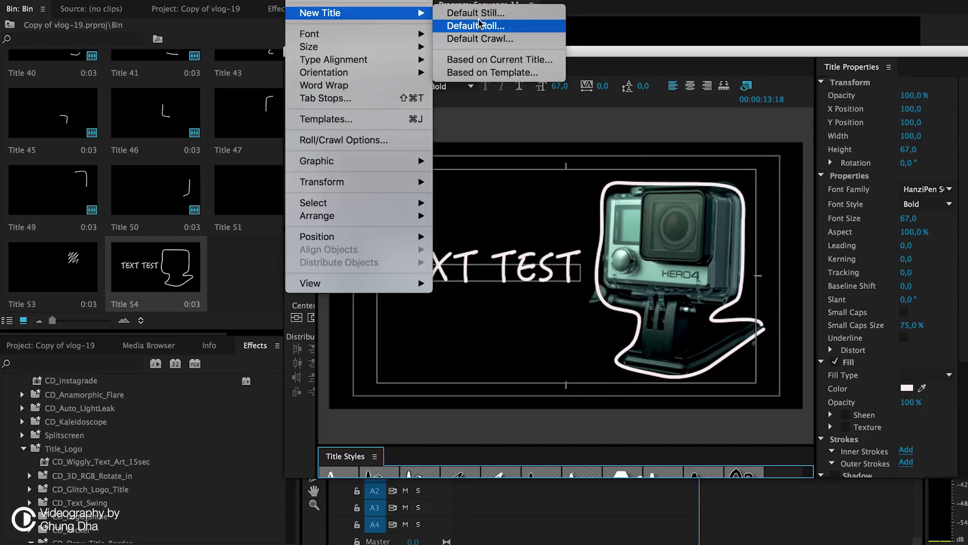
pyautogui.click(634, 151)
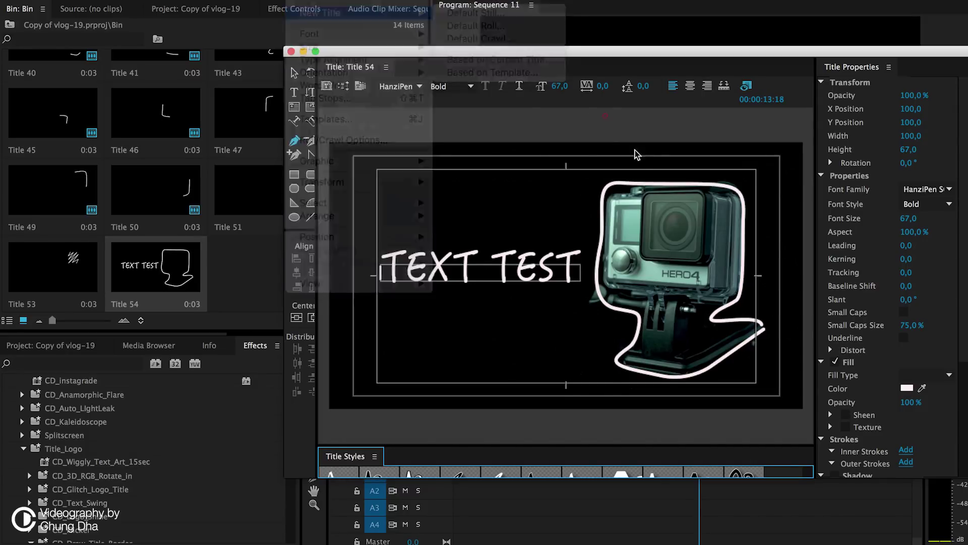
pyautogui.moveTo(529, 52); pyautogui.dragTo(404, 66)
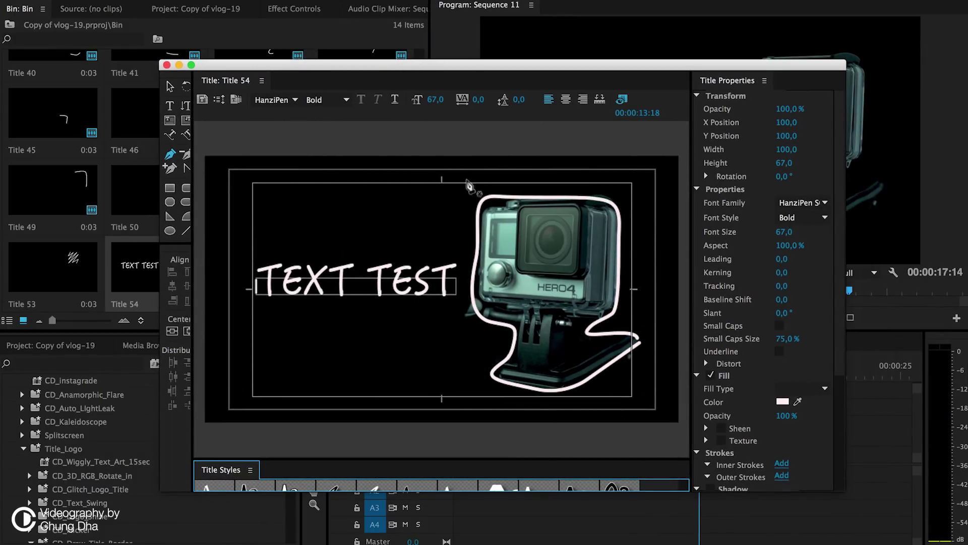
pyautogui.click(501, 263)
pyautogui.click(169, 87)
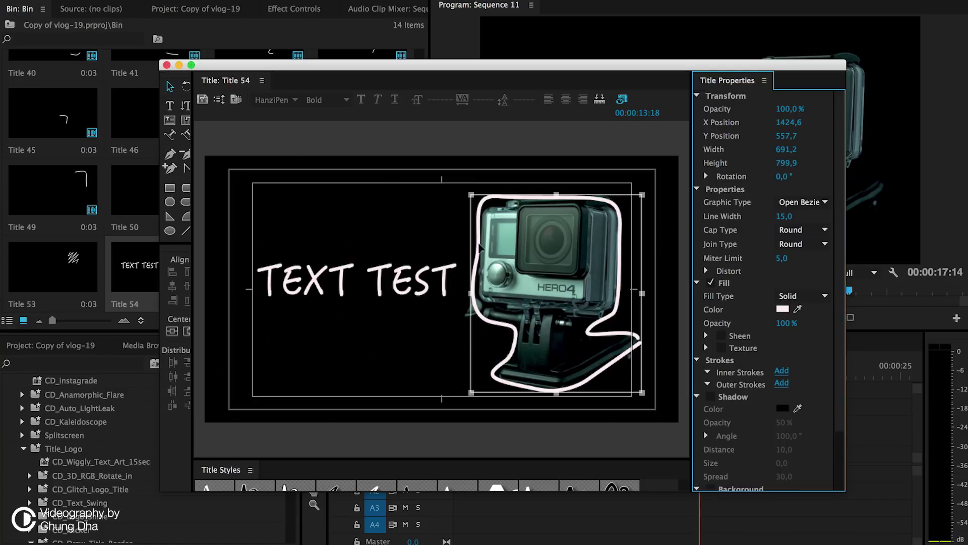
# Close the title editor, then place Title 54 on V2 after Title 21 and lengthen it.
pyautogui.click(166, 64)
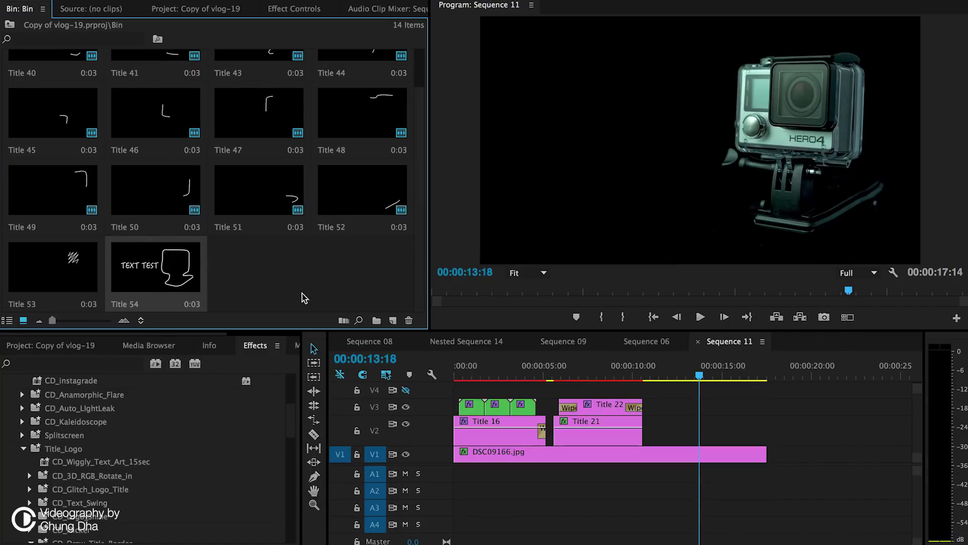
pyautogui.moveTo(164, 266)
pyautogui.mouseDown()
pyautogui.moveTo(210, 268)
pyautogui.moveTo(716, 383)
pyautogui.moveTo(670, 425)
pyautogui.moveTo(682, 438)
pyautogui.mouseUp()
pyautogui.press('=')
pyautogui.press('=')
pyautogui.press('=')
pyautogui.press('=')
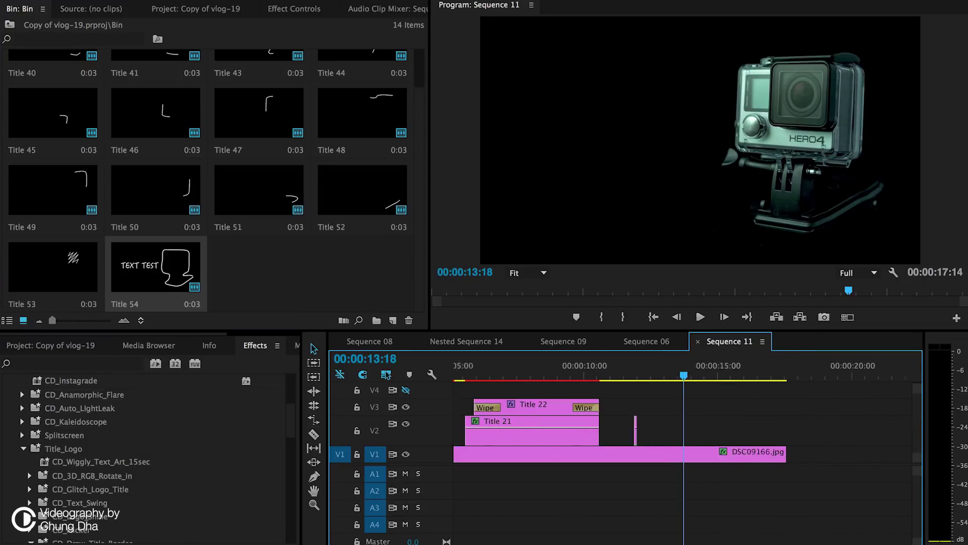
pyautogui.press('-')
pyautogui.moveTo(489, 426); pyautogui.dragTo(897, 431)
# Extend Title 54's end by 19 frames and play it from 12:02 to check.
pyautogui.press('-')
pyautogui.press('-')
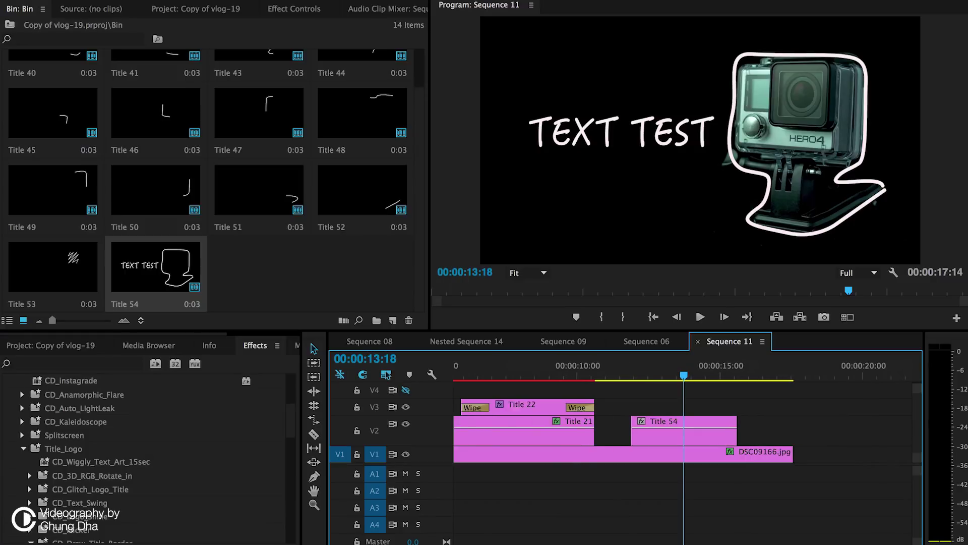
pyautogui.click(656, 375)
pyautogui.moveTo(656, 374); pyautogui.dragTo(679, 374)
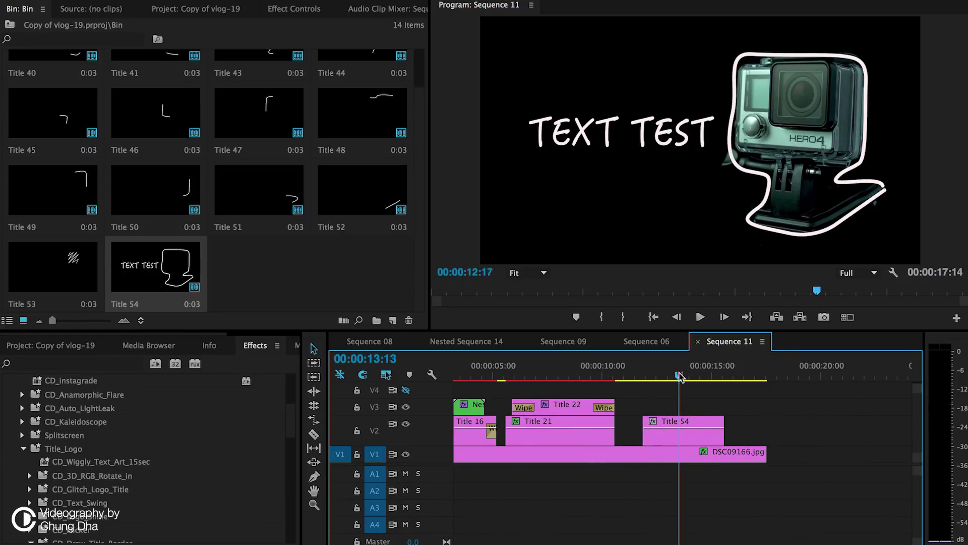
pyautogui.moveTo(724, 429); pyautogui.dragTo(745, 421)
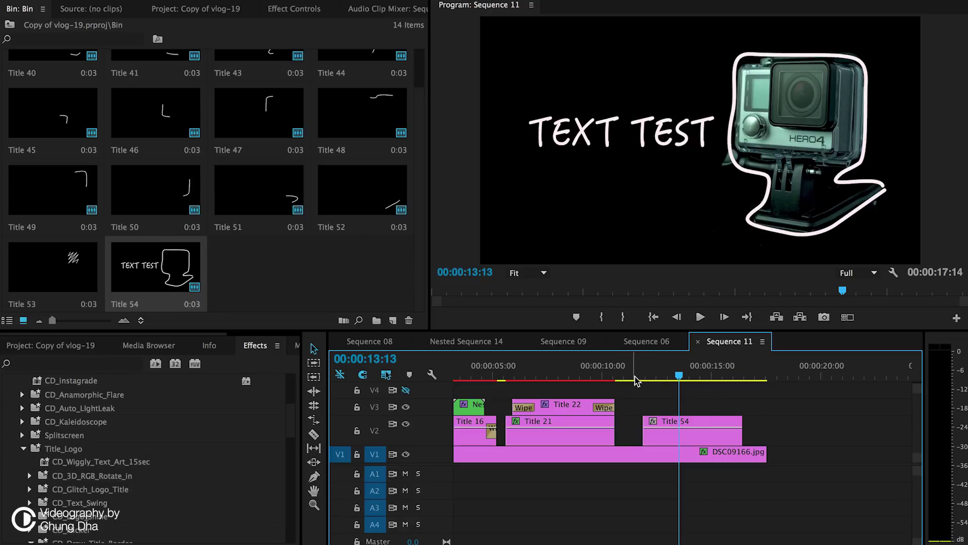
pyautogui.moveTo(635, 375); pyautogui.dragTo(662, 379)
pyautogui.hotkey('shift', 'k')
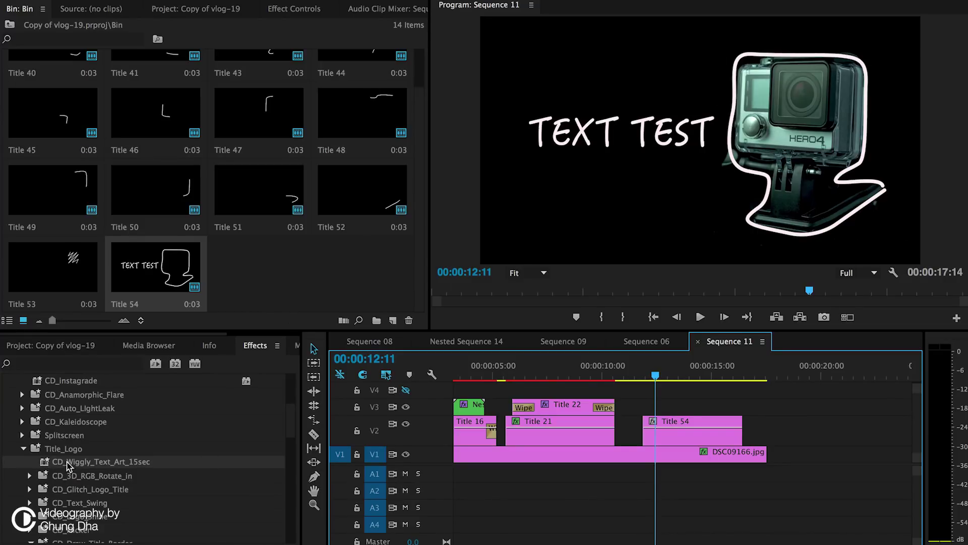
# Apply CD_Wiggly_Text_Art_15sec to Title 54 and play from 12:01 to preview the wiggly title.
pyautogui.moveTo(69, 466); pyautogui.dragTo(678, 427)
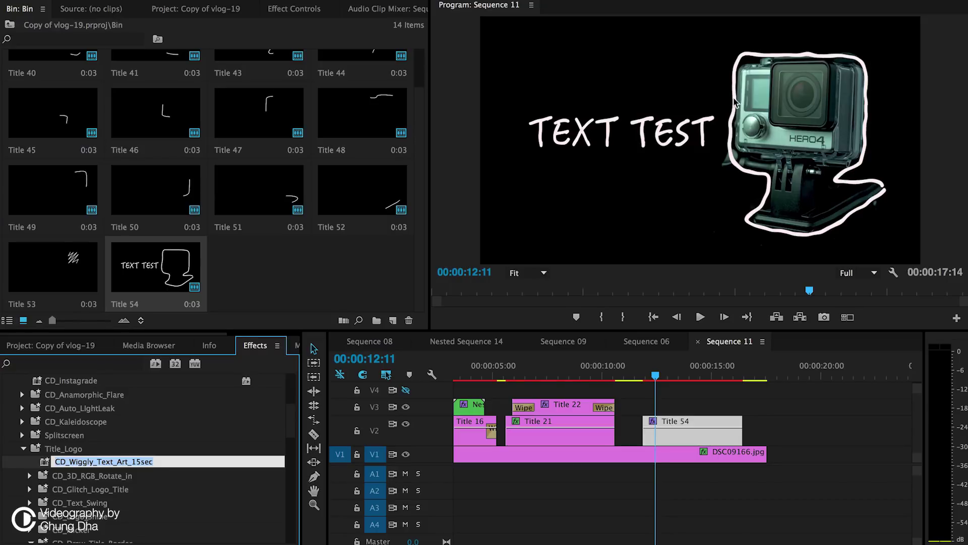
pyautogui.click(647, 365)
pyautogui.press('space')
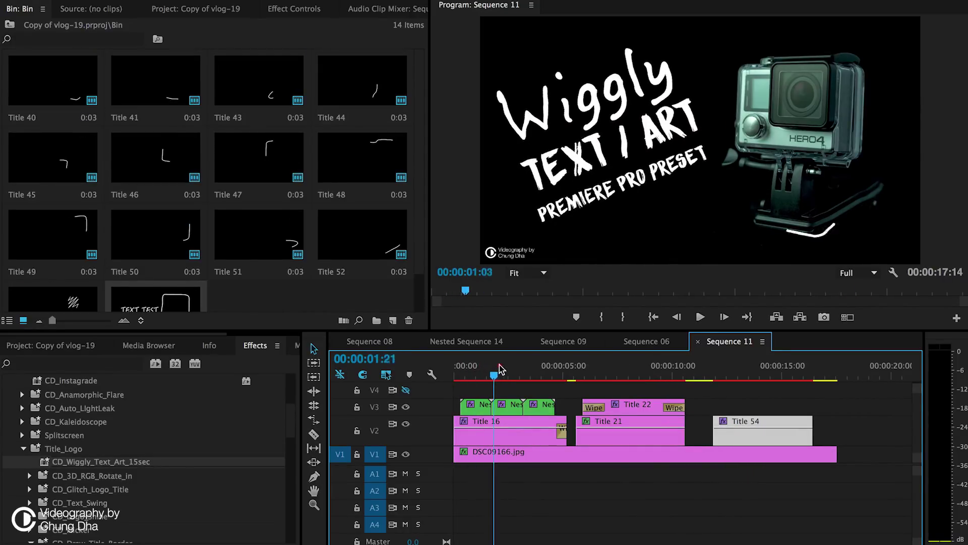
pyautogui.click(535, 367)
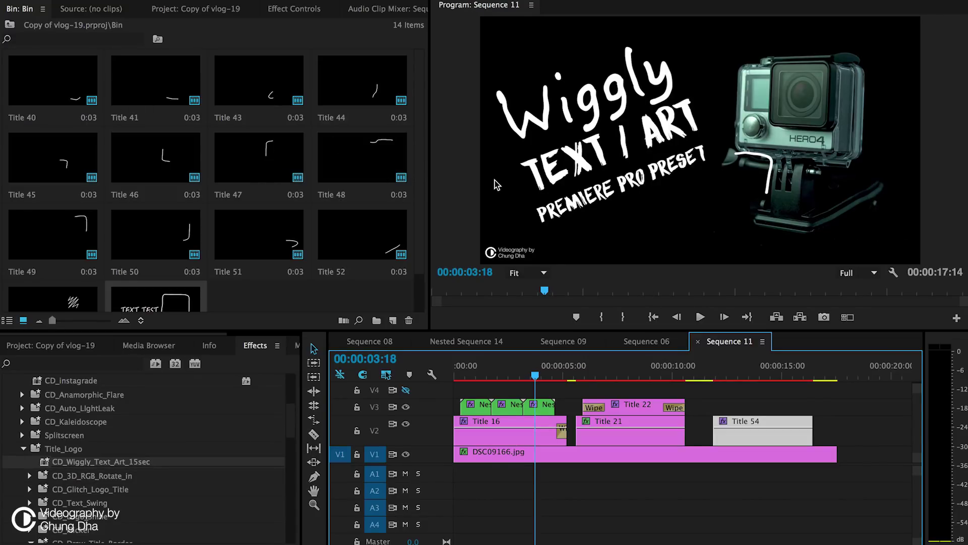
# Create a bin named 'art', open it, and dock its panel beside the existing bin.
pyautogui.click(87, 345)
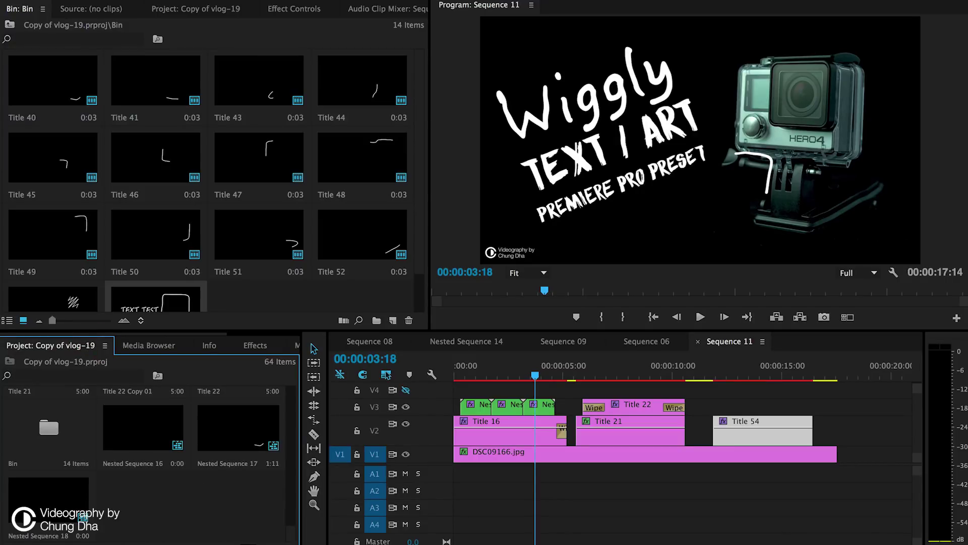
pyautogui.hotkey('ctrl', 'b')
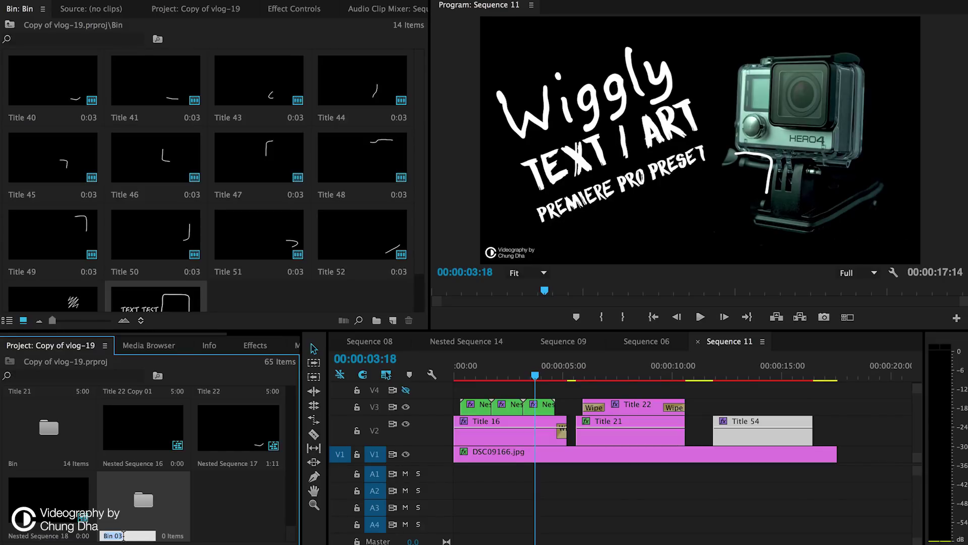
pyautogui.write('art')
pyautogui.click(231, 517)
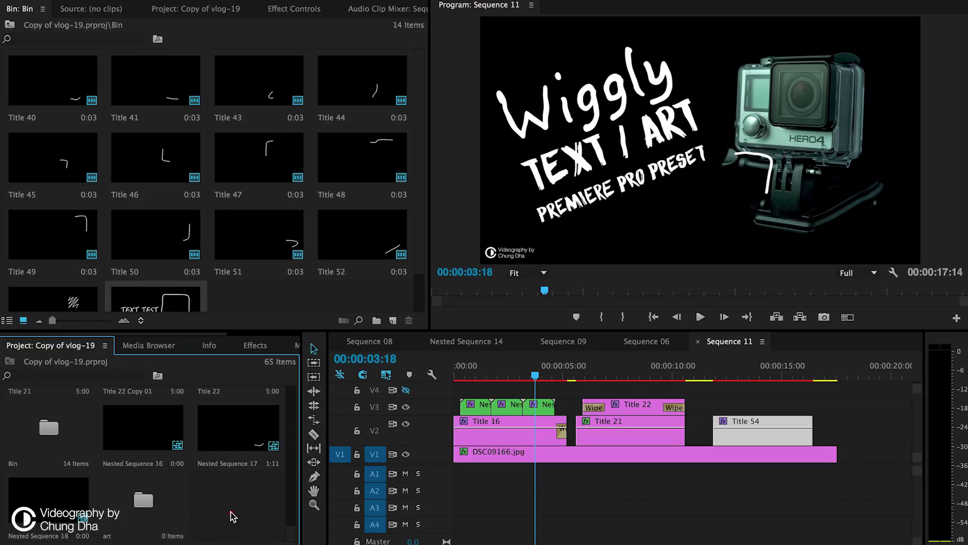
pyautogui.doubleClick(143, 499)
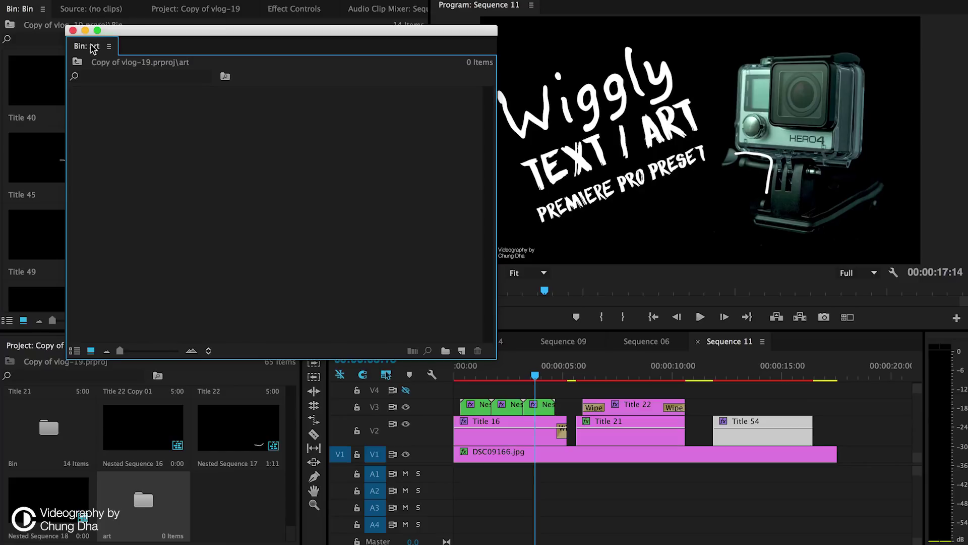
pyautogui.moveTo(93, 47); pyautogui.dragTo(39, 11)
pyautogui.click(147, 150)
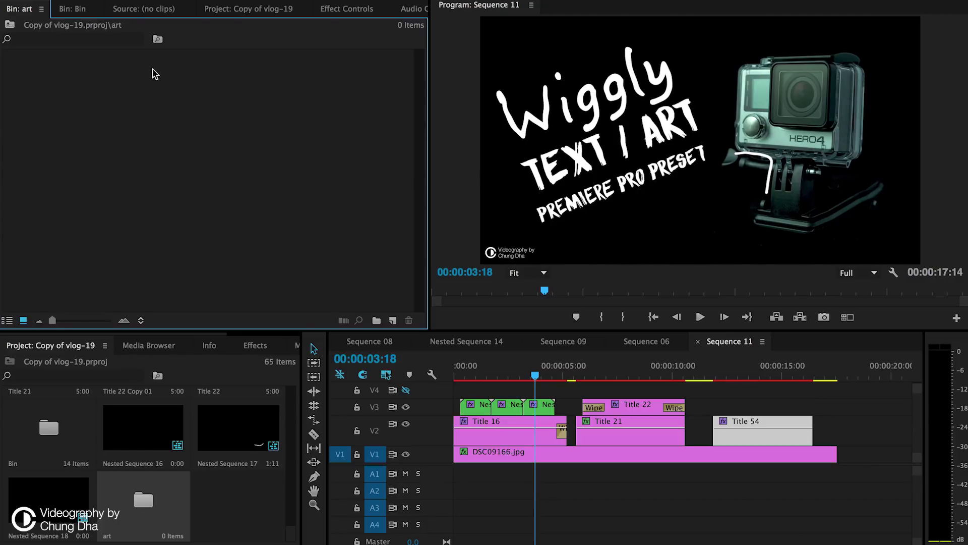
# Set Still Image Default Duration to 2 frames in General preferences.
pyautogui.click(56, 0)
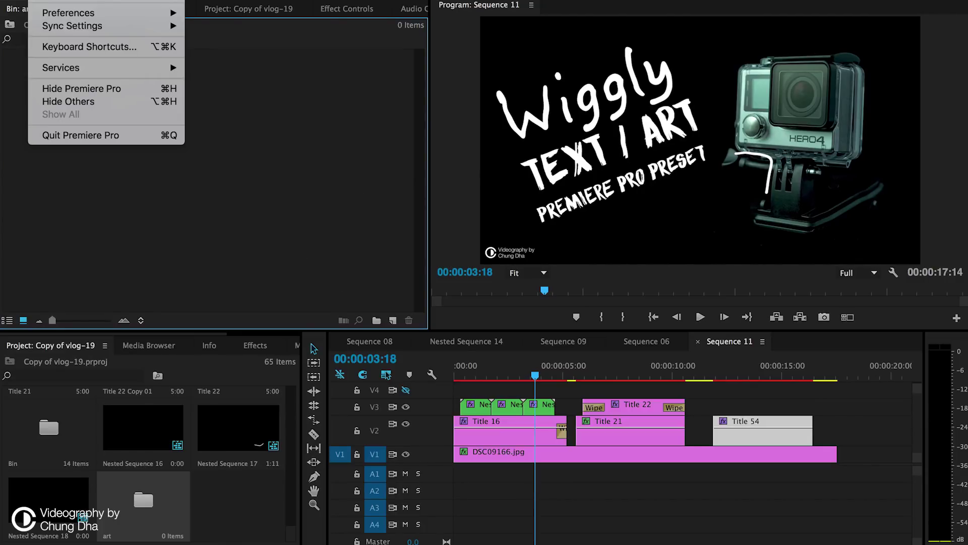
pyautogui.moveTo(91, 18)
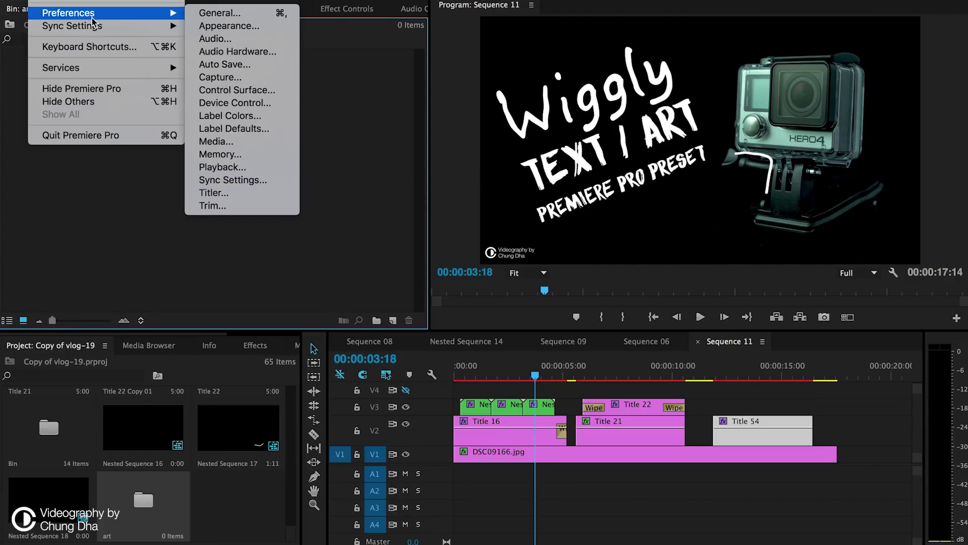
pyautogui.click(216, 14)
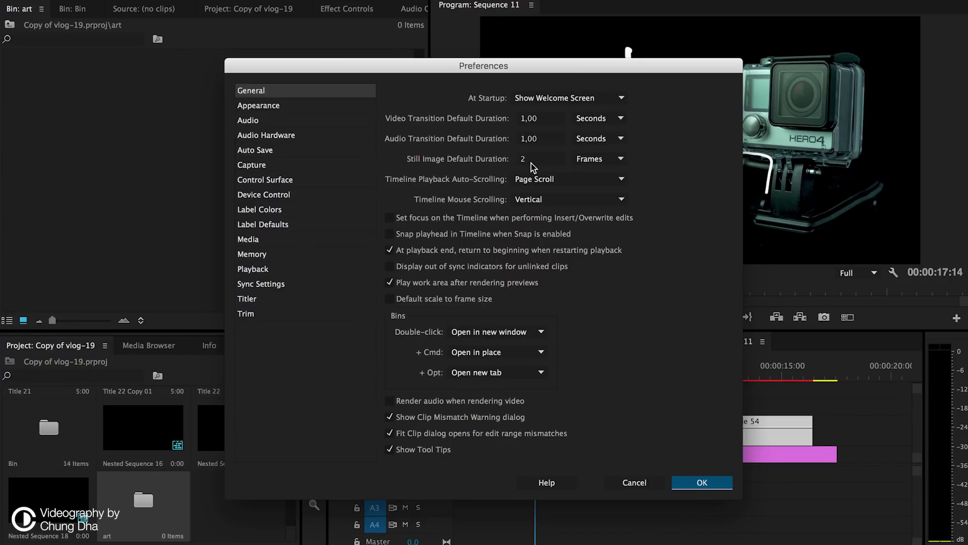
pyautogui.click(531, 163)
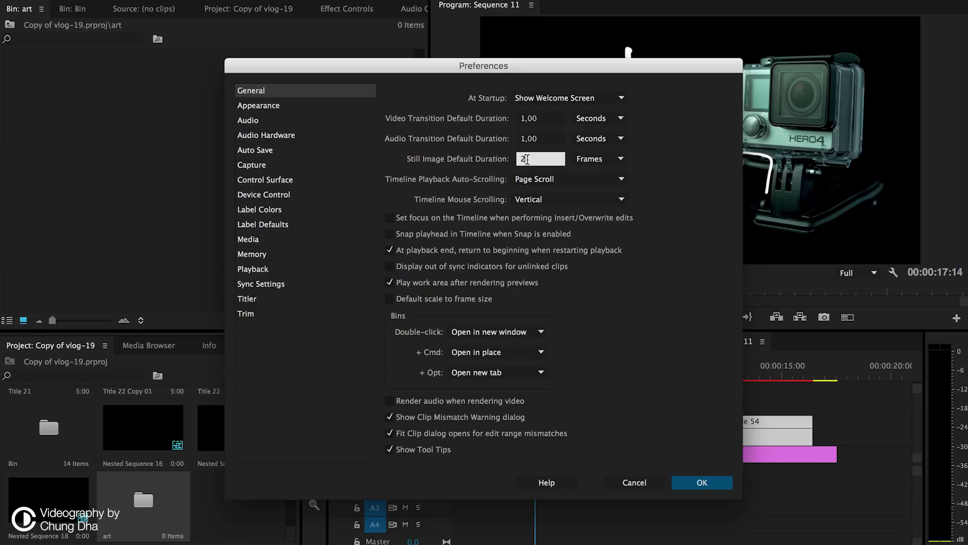
pyautogui.click(734, 366)
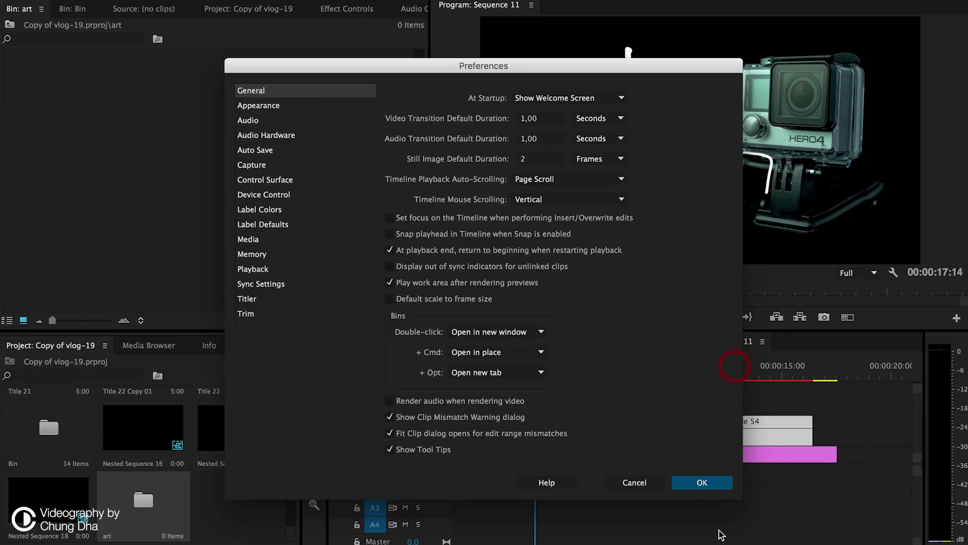
pyautogui.click(707, 484)
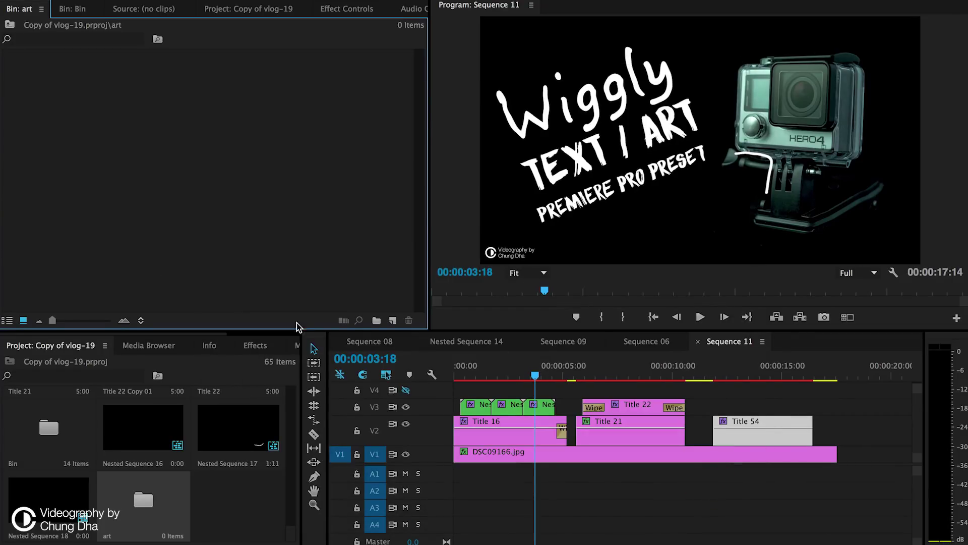
# Create a new title, Title 64, in the art bin.
pyautogui.click(393, 320)
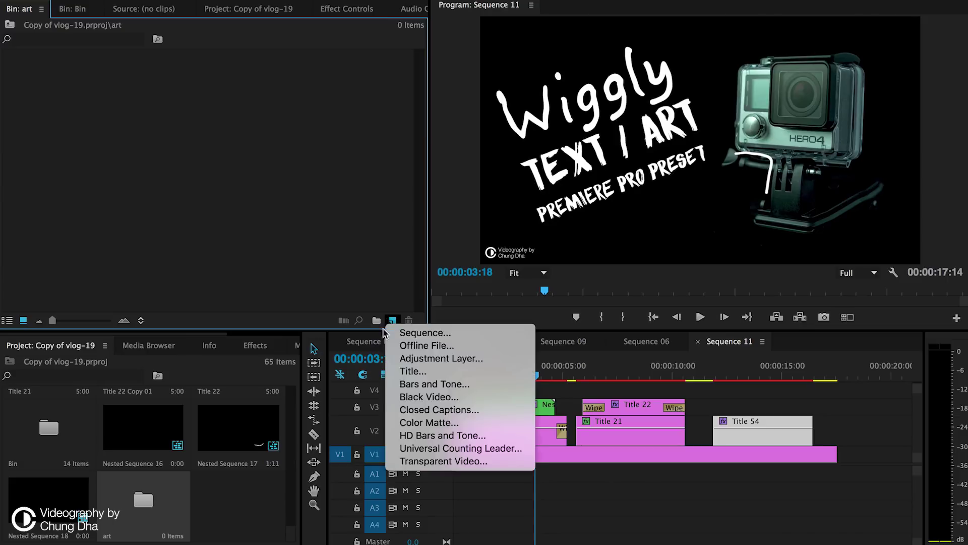
pyautogui.click(432, 372)
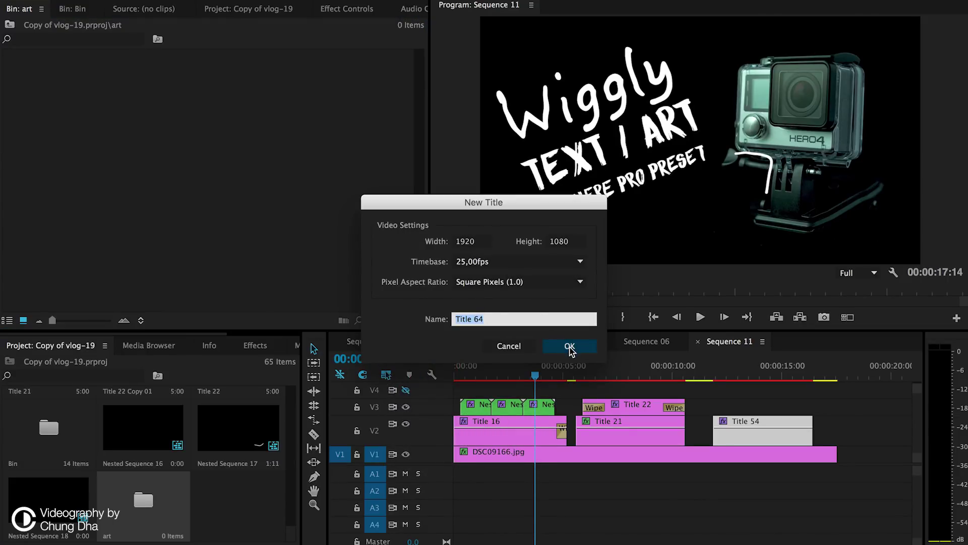
pyautogui.click(567, 346)
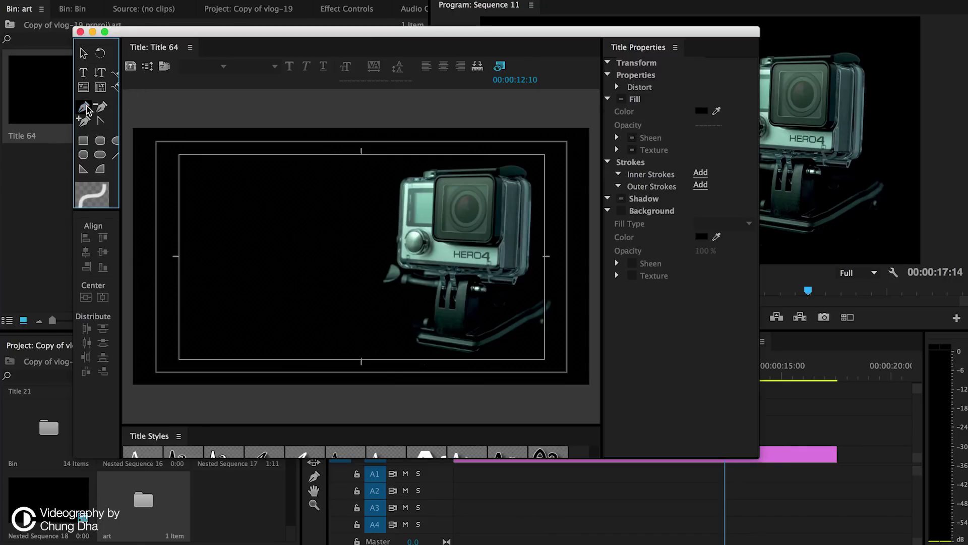
# Draw a three-point curved open Bezier line under the GoPro's mount.
pyautogui.click(87, 110)
pyautogui.click(517, 332)
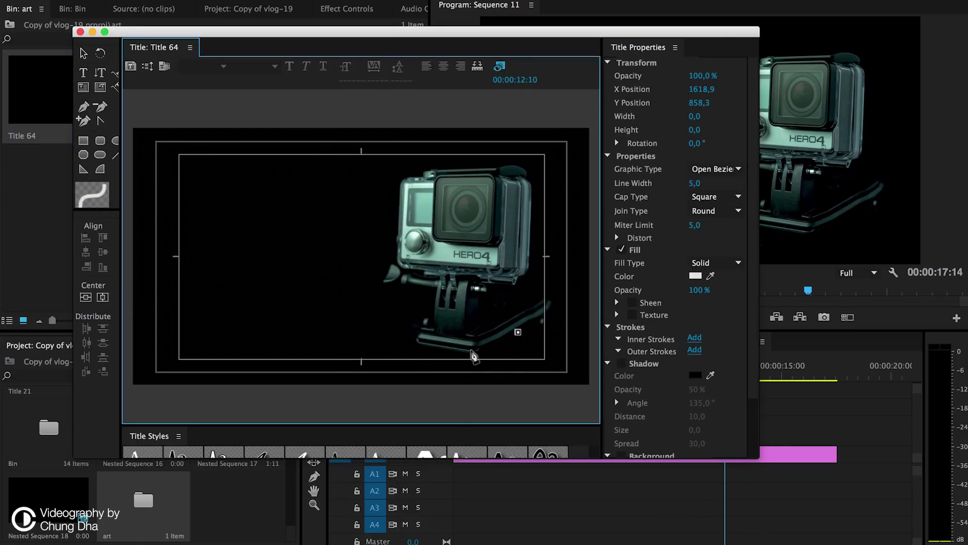
pyautogui.moveTo(477, 355); pyautogui.dragTo(456, 355)
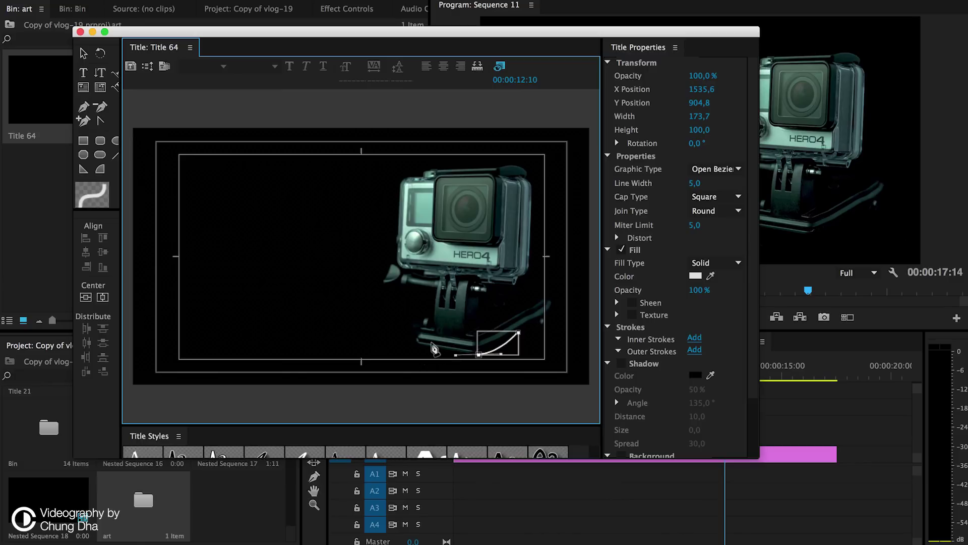
pyautogui.click(435, 347)
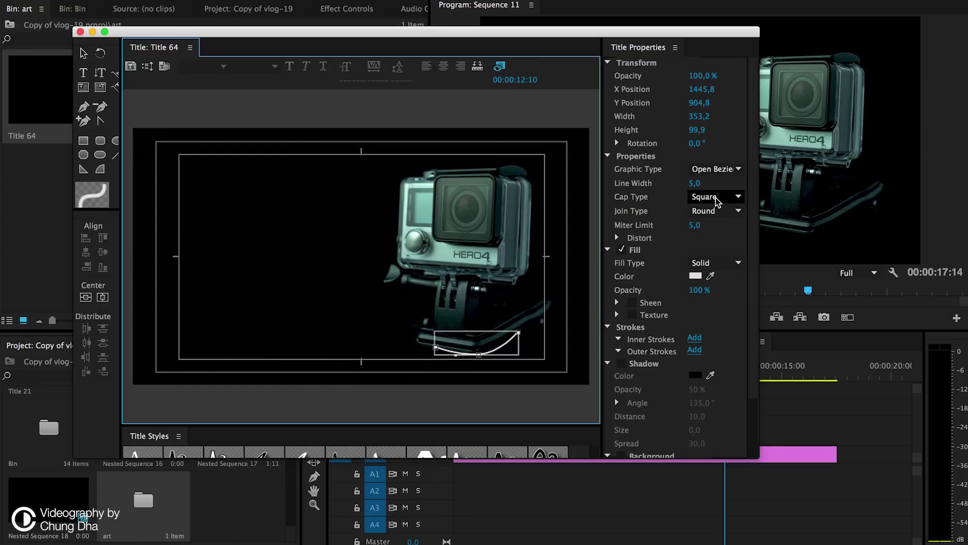
# Give the line Round caps, Line Width 15 and white FFFFFF fill.
pyautogui.click(734, 200)
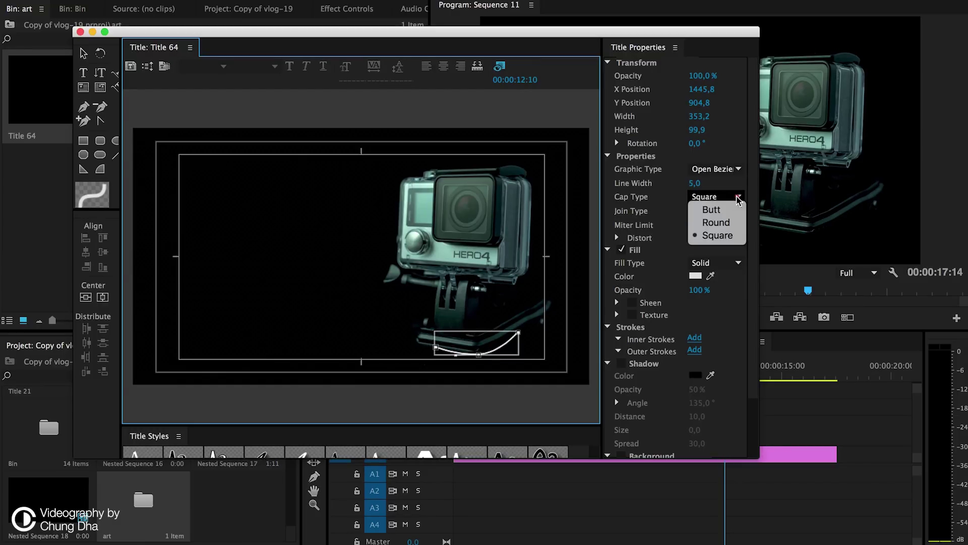
pyautogui.click(724, 225)
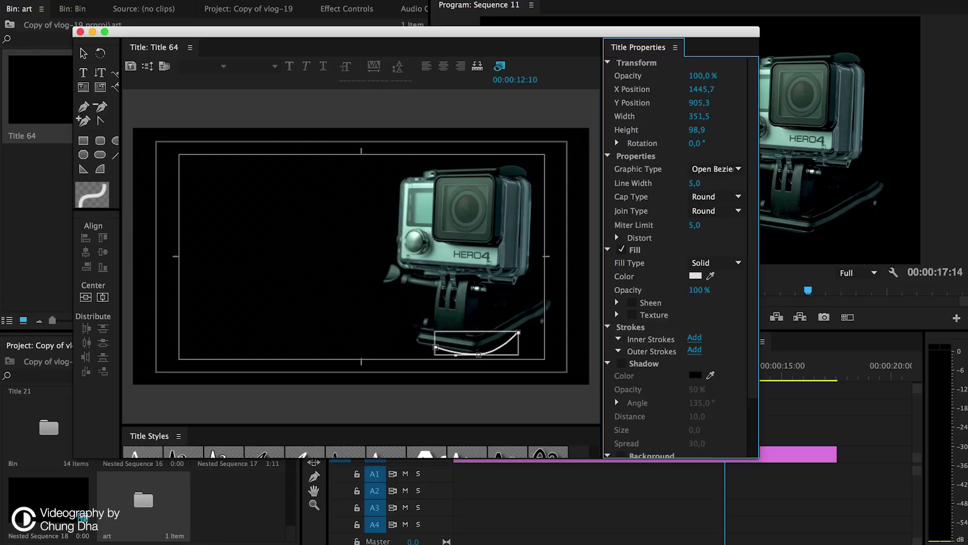
pyautogui.moveTo(695, 183); pyautogui.dragTo(711, 183)
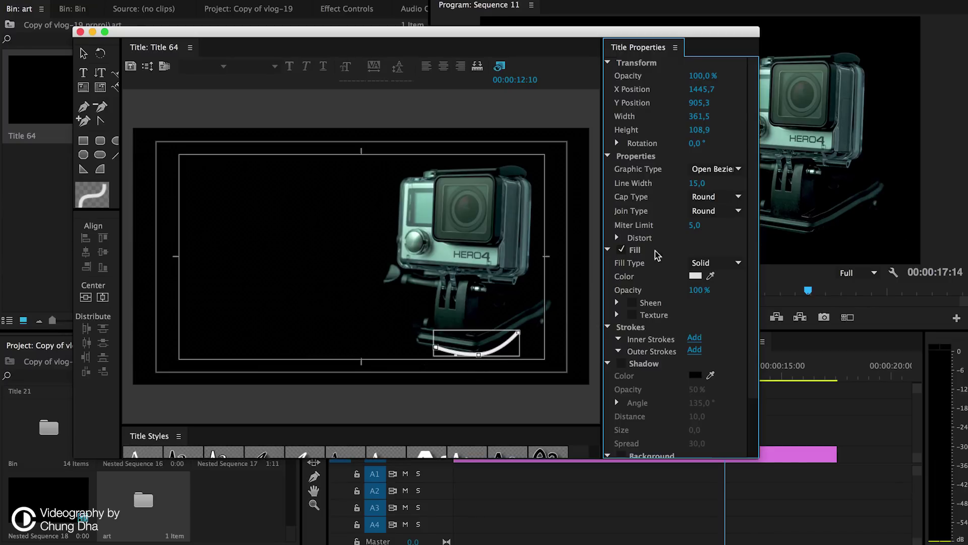
pyautogui.click(698, 276)
pyautogui.moveTo(351, 240); pyautogui.dragTo(294, 335)
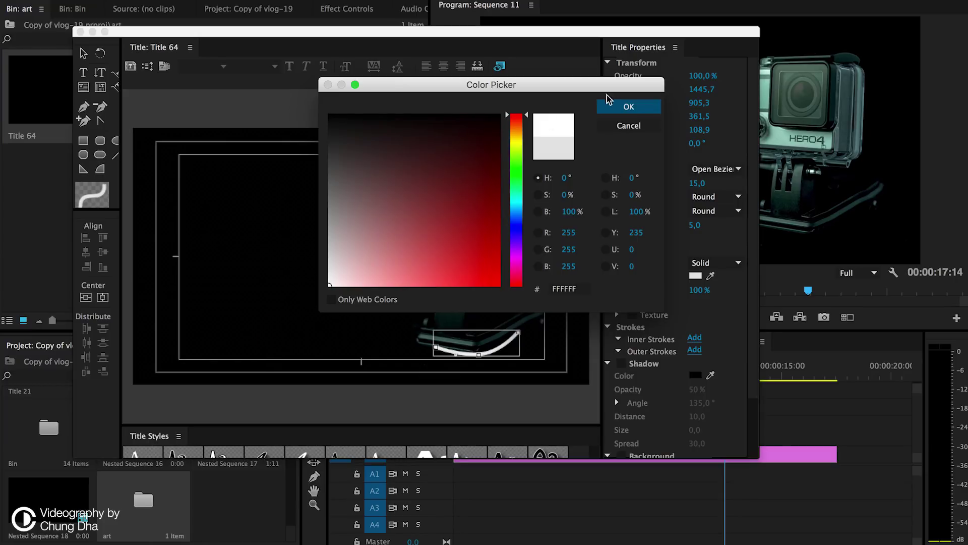
pyautogui.click(623, 106)
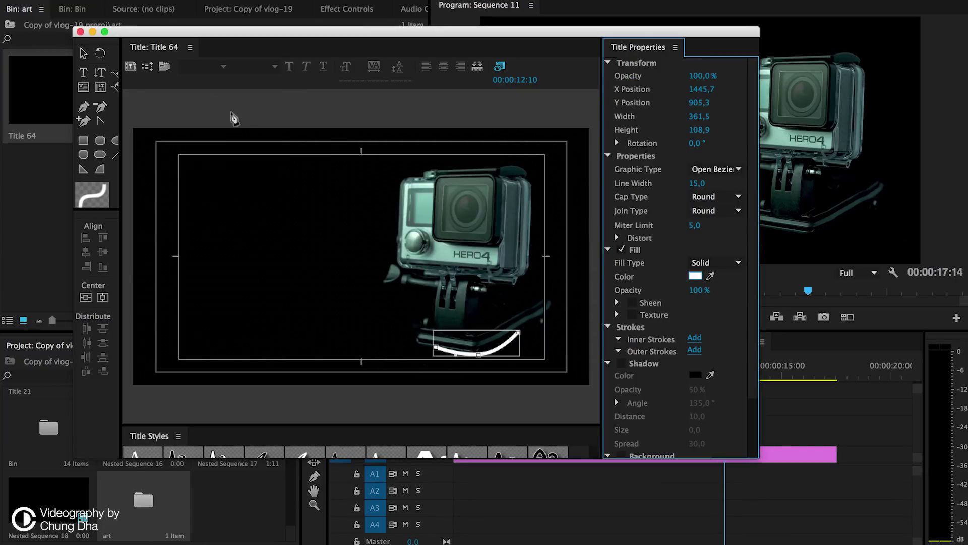
# Adjust the curve's bottom, left and right anchor points to hug the mount's base.
pyautogui.click(84, 53)
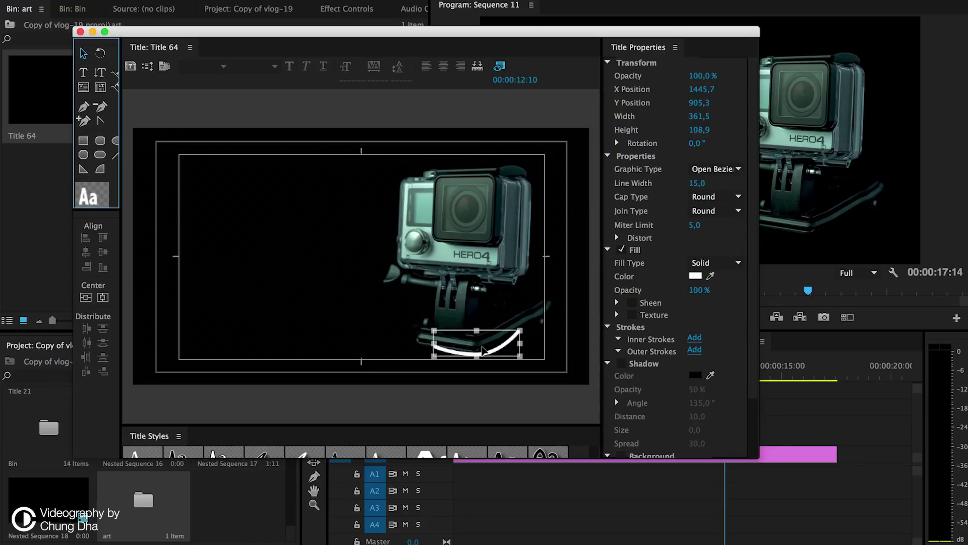
pyautogui.press('p')
pyautogui.click(484, 352)
pyautogui.click(478, 354)
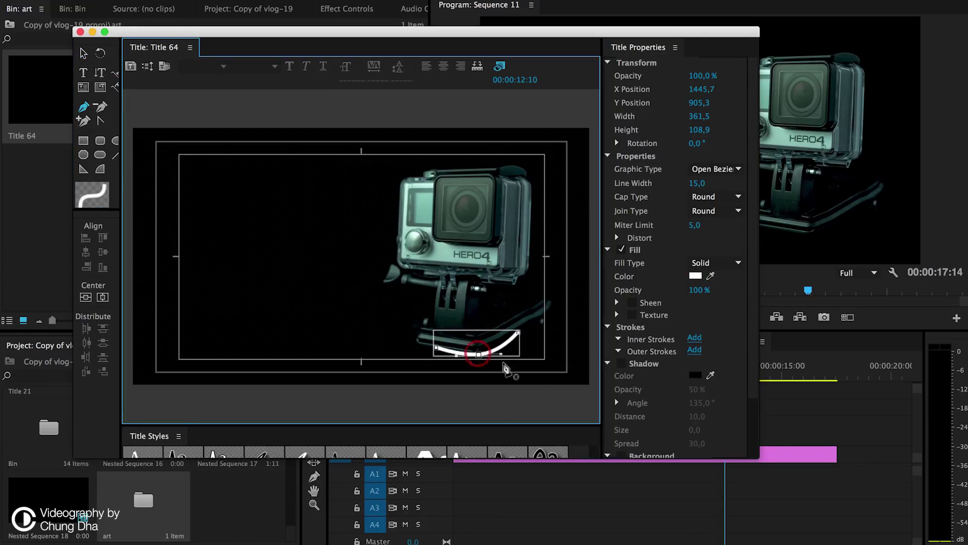
pyautogui.moveTo(492, 350); pyautogui.dragTo(489, 354)
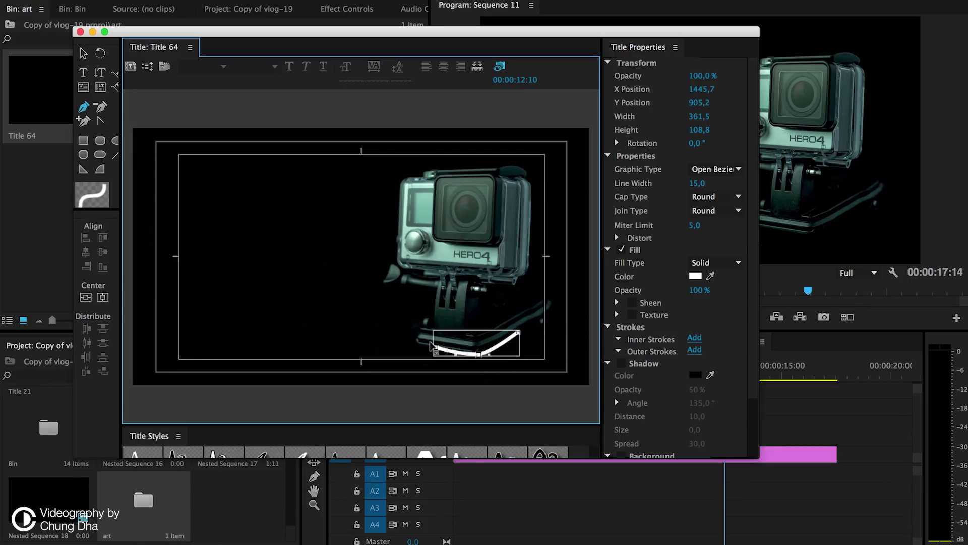
pyautogui.moveTo(436, 347); pyautogui.dragTo(420, 344)
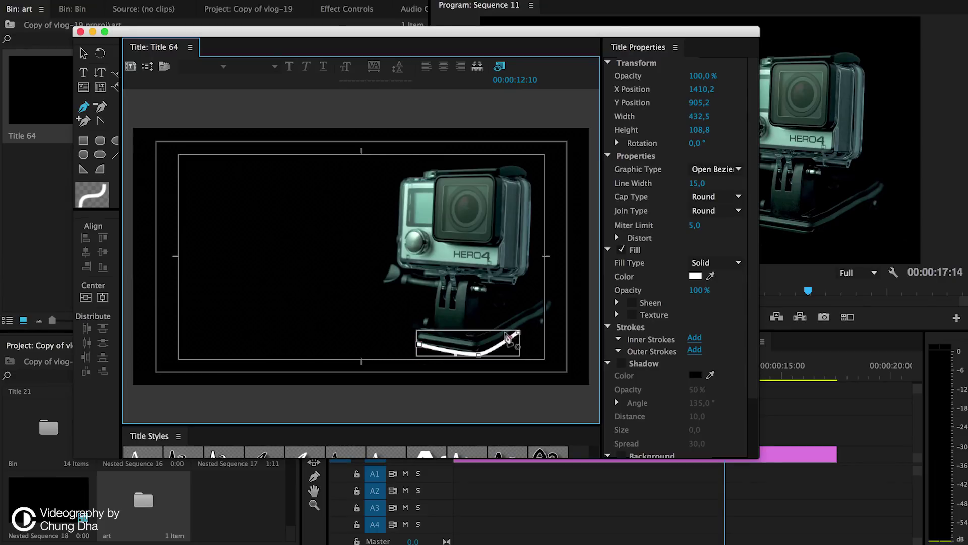
pyautogui.moveTo(514, 331); pyautogui.dragTo(528, 327)
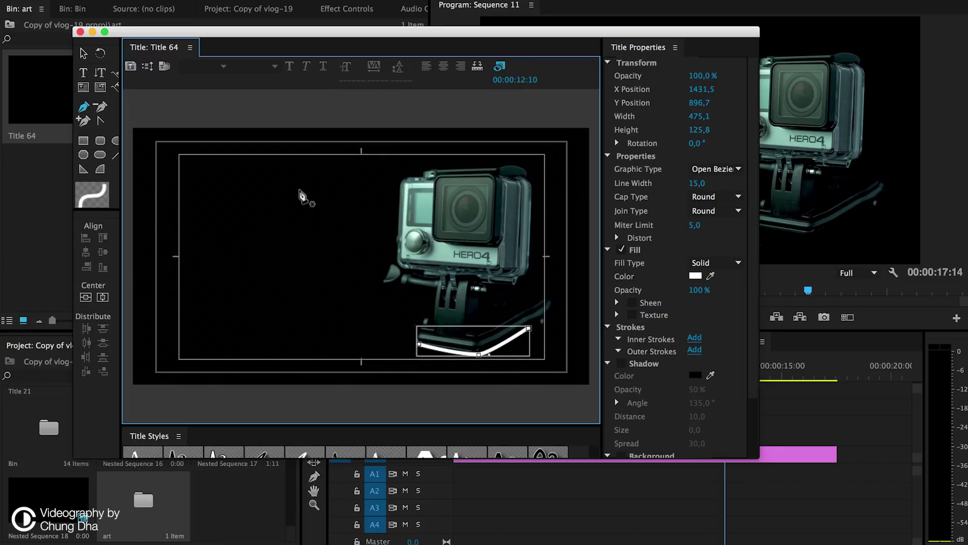
pyautogui.moveTo(279, 34); pyautogui.dragTo(453, 26)
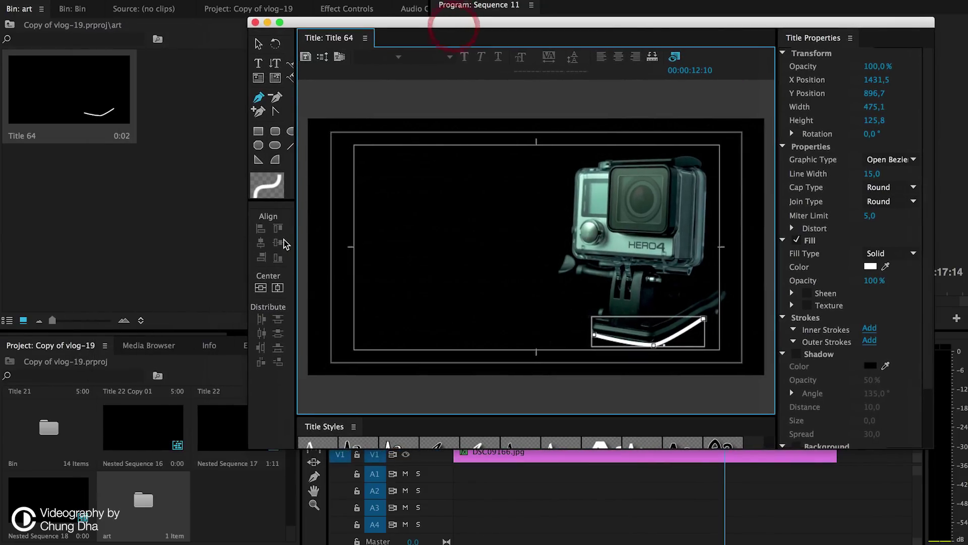
pyautogui.click(153, 94)
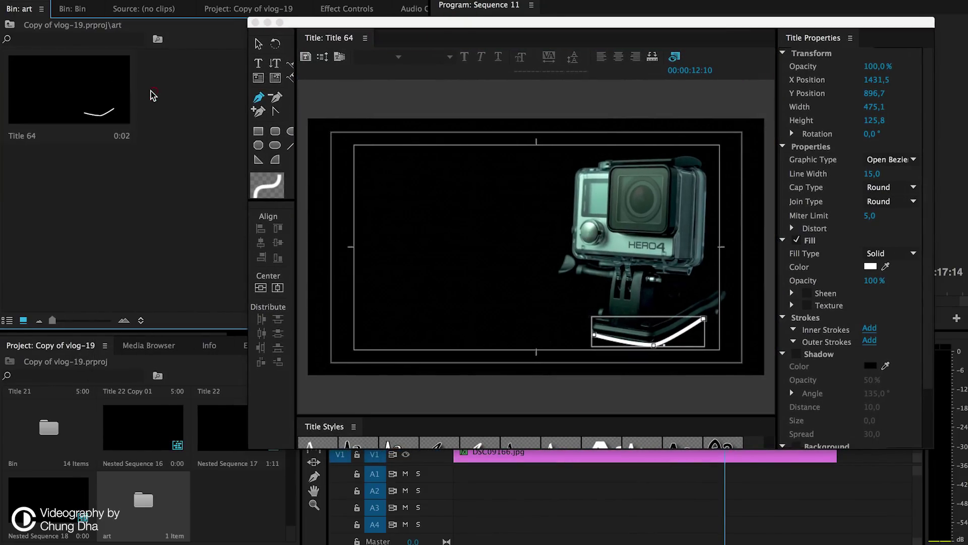
# Create Title 65 from Title 64 and bend its line's left end up toward the camera.
pyautogui.click(307, 59)
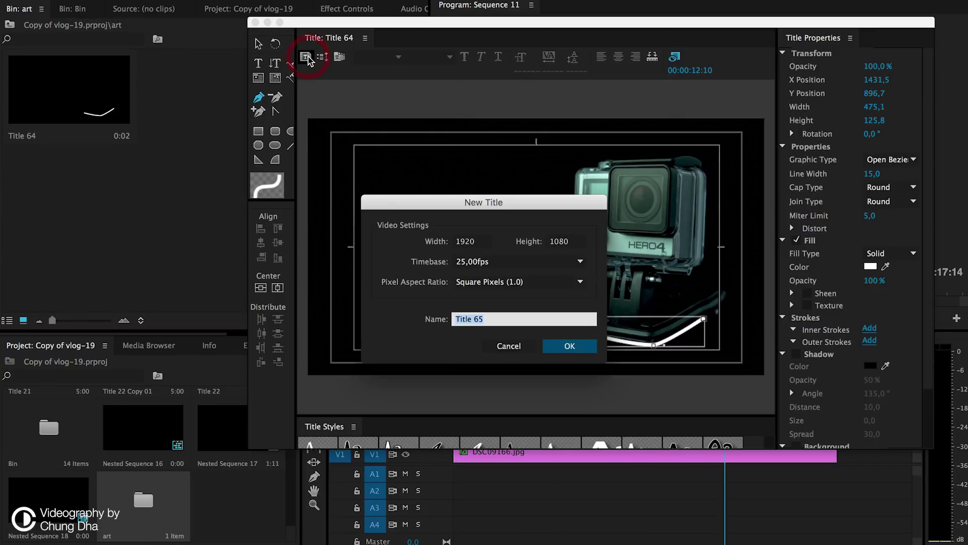
pyautogui.click(557, 346)
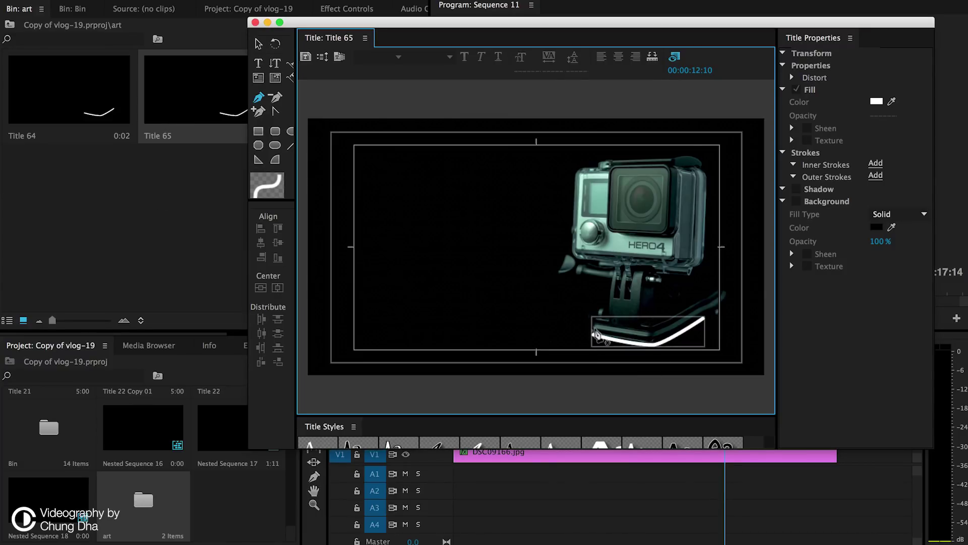
pyautogui.click(260, 45)
pyautogui.click(625, 340)
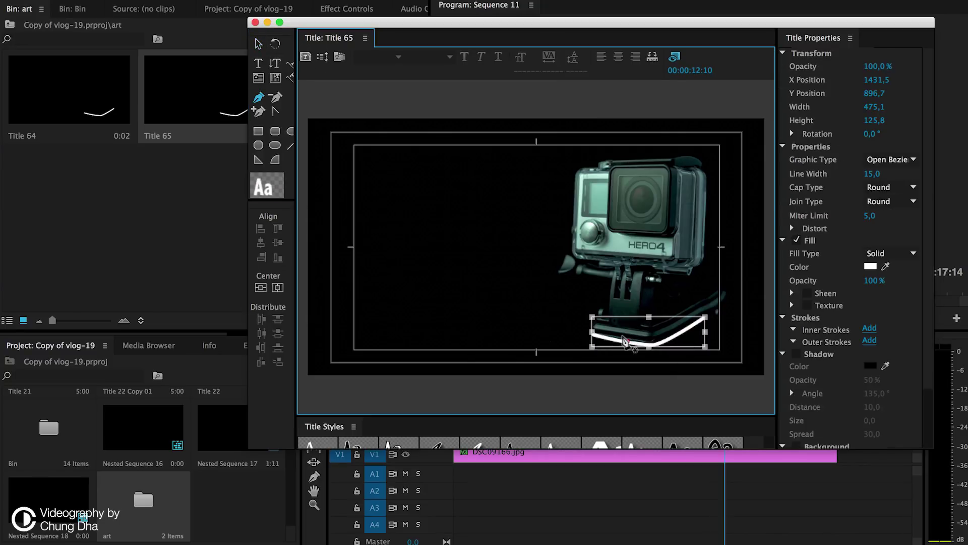
pyautogui.click(260, 45)
pyautogui.click(612, 338)
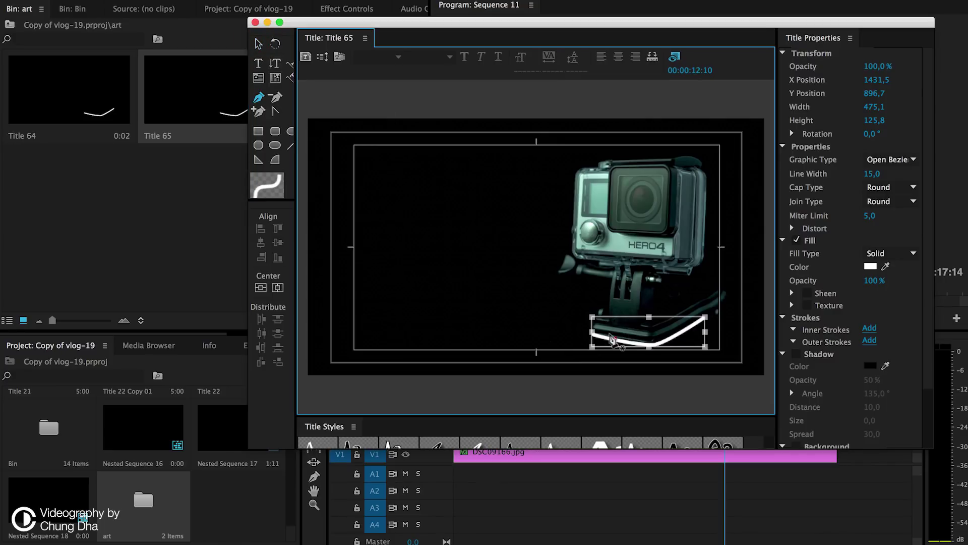
pyautogui.moveTo(589, 328); pyautogui.dragTo(602, 270)
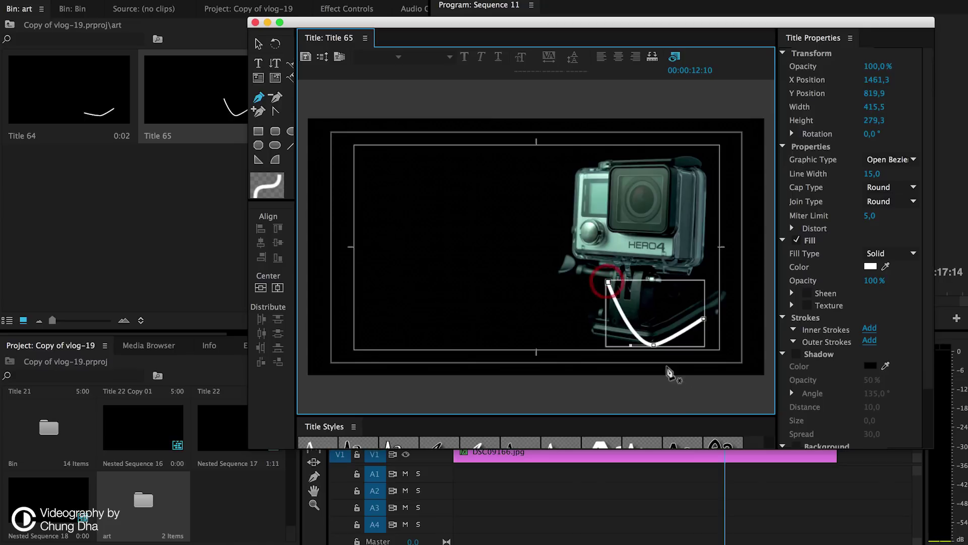
pyautogui.moveTo(648, 340)
pyautogui.mouseDown()
pyautogui.moveTo(585, 340)
pyautogui.moveTo(593, 338)
pyautogui.moveTo(581, 331)
pyautogui.moveTo(593, 345)
pyautogui.moveTo(584, 328)
pyautogui.moveTo(655, 343)
pyautogui.moveTo(643, 345)
pyautogui.mouseUp()
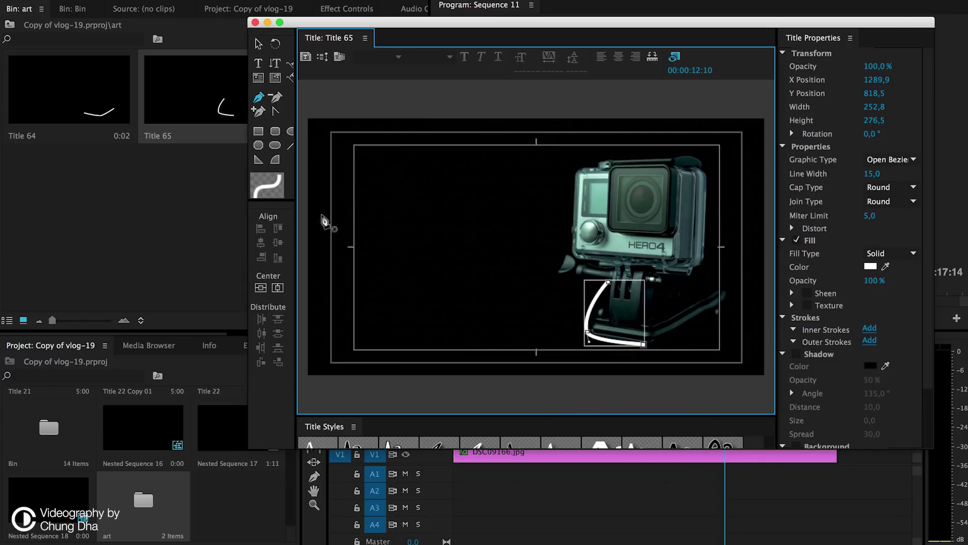
# Create Title 66 as a copy of Title 65.
pyautogui.click(185, 167)
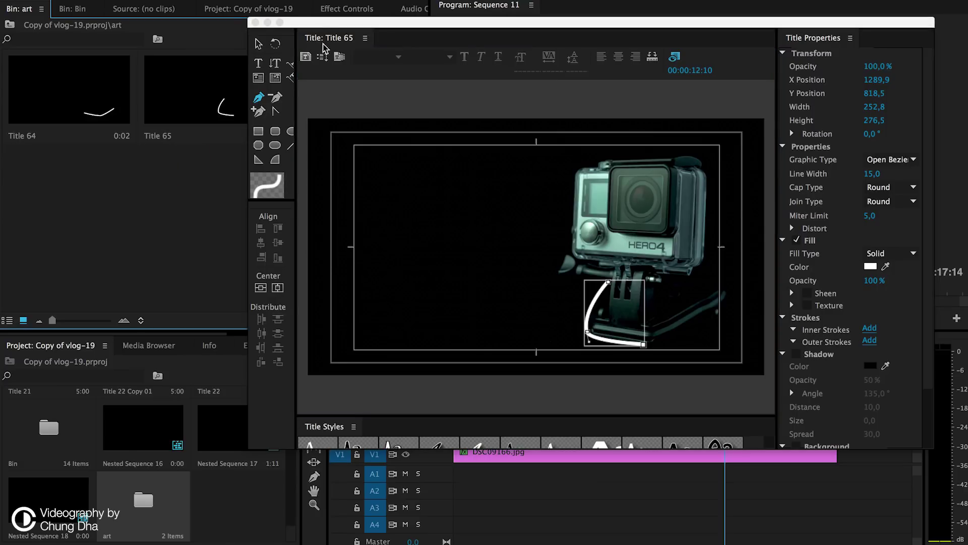
pyautogui.click(305, 56)
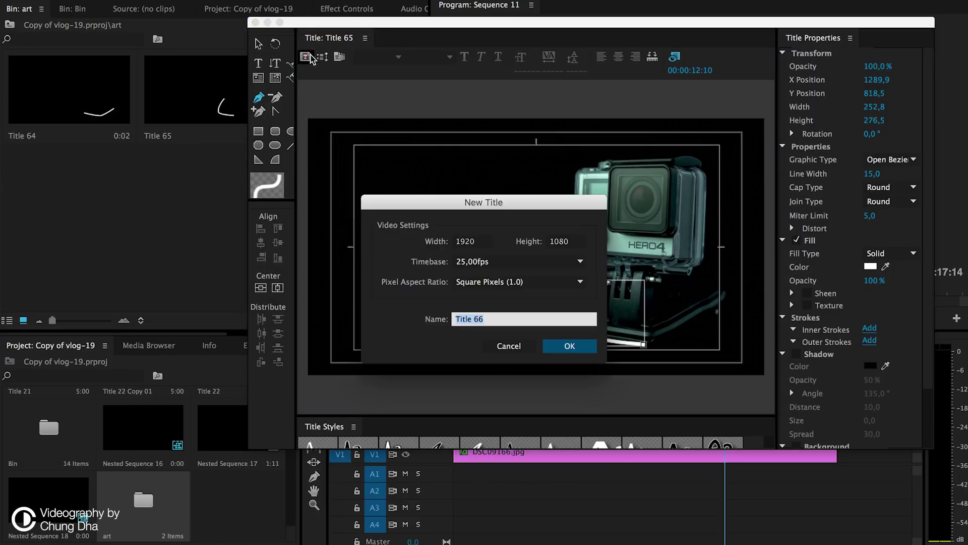
pyautogui.click(569, 346)
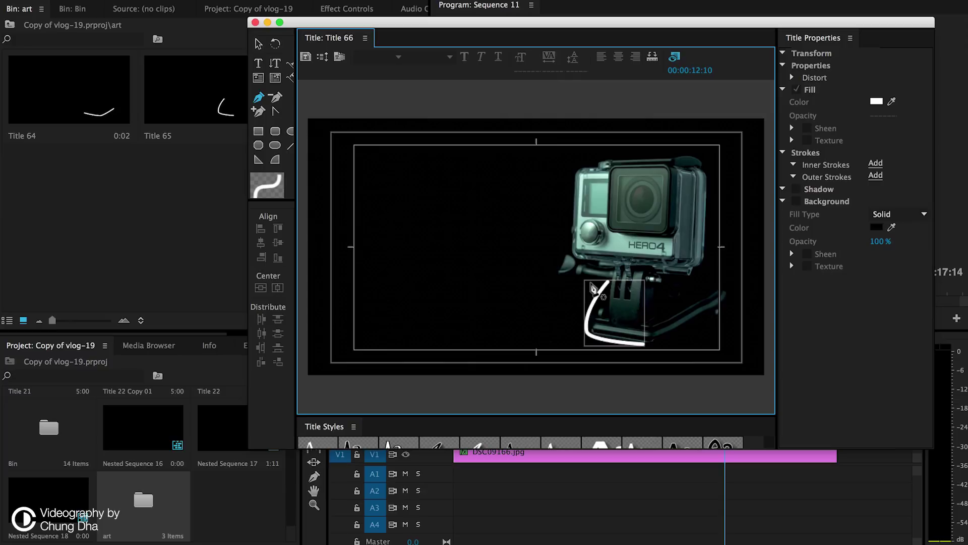
# Move Title 66's anchor points to extend the line further up the mount in a sharp bend.
pyautogui.click(258, 44)
pyautogui.click(594, 282)
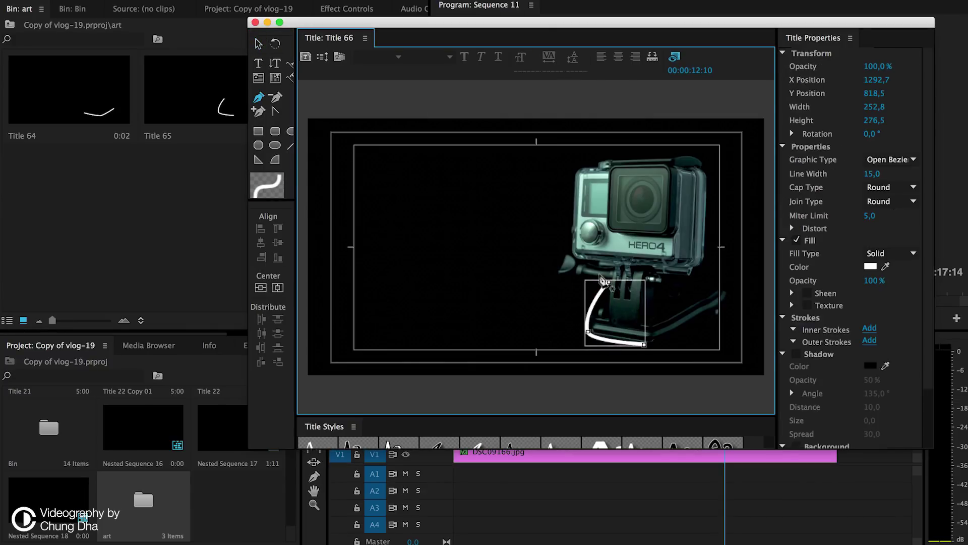
pyautogui.moveTo(595, 264); pyautogui.dragTo(574, 255)
pyautogui.moveTo(583, 328); pyautogui.dragTo(589, 256)
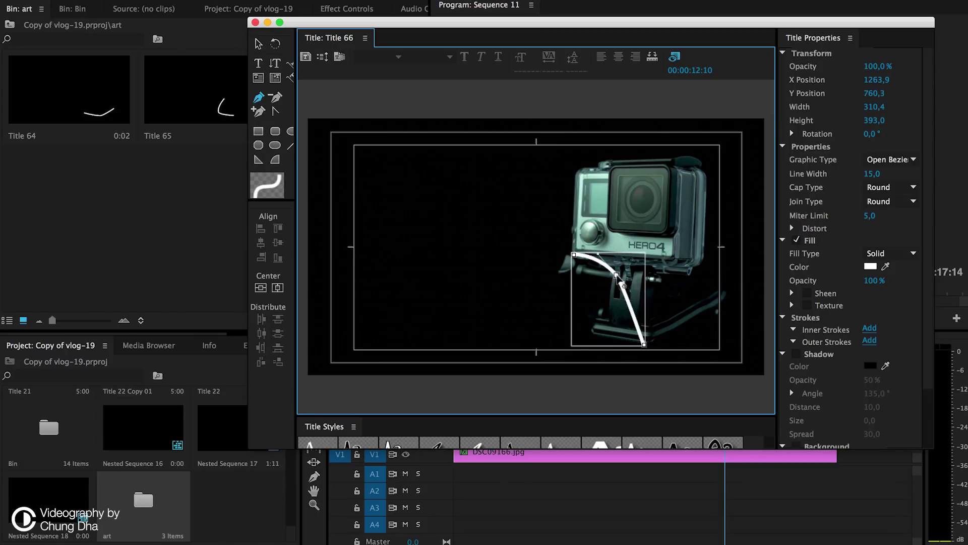
pyautogui.click(616, 276)
pyautogui.click(641, 342)
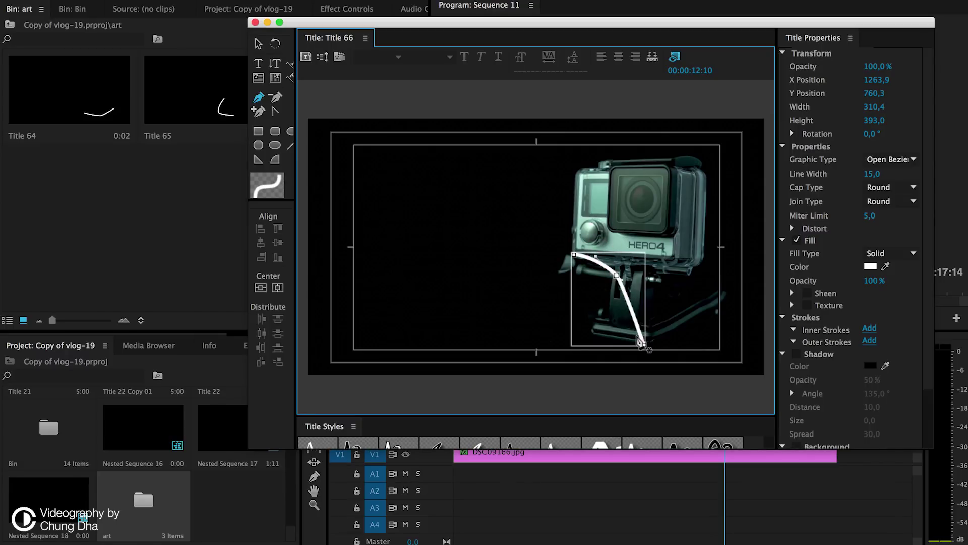
pyautogui.moveTo(638, 337); pyautogui.dragTo(592, 327)
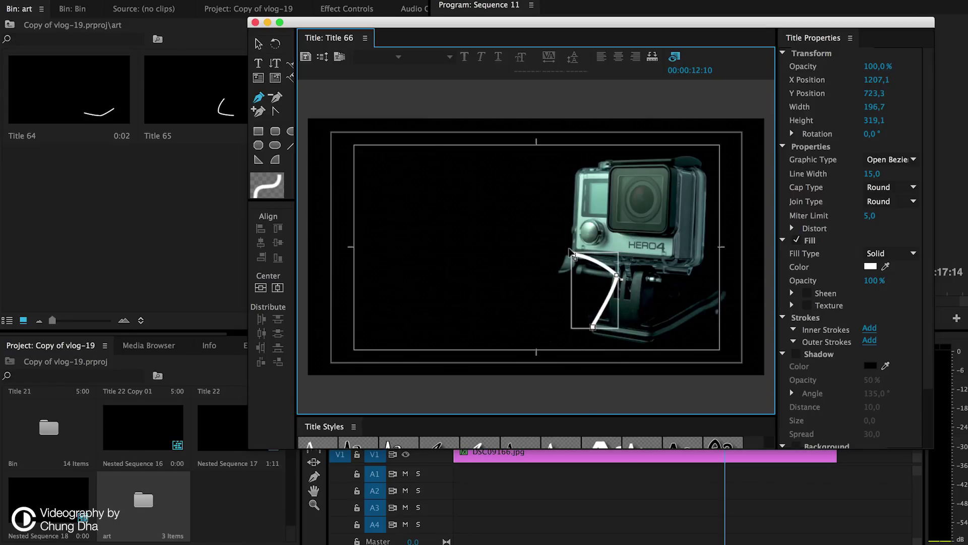
pyautogui.moveTo(569, 248); pyautogui.dragTo(569, 256)
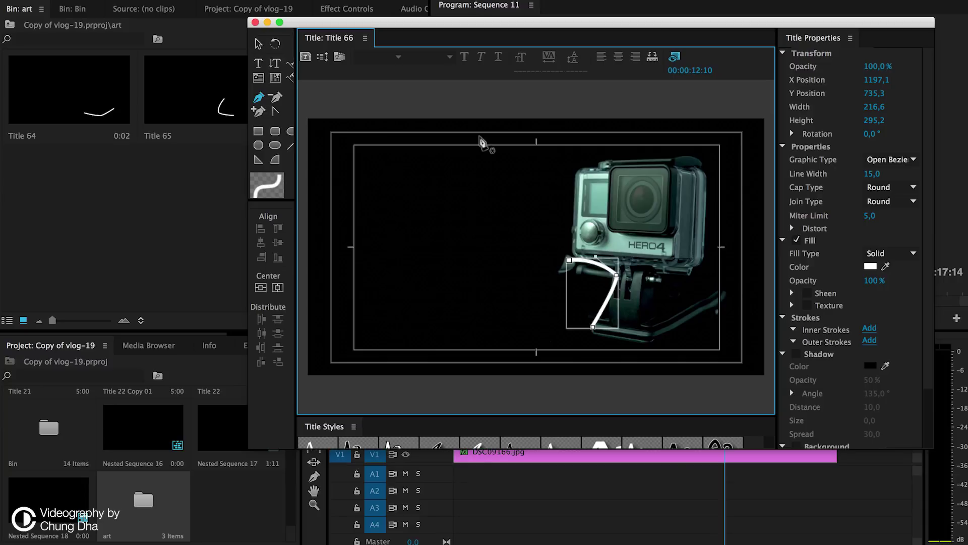
pyautogui.click(168, 184)
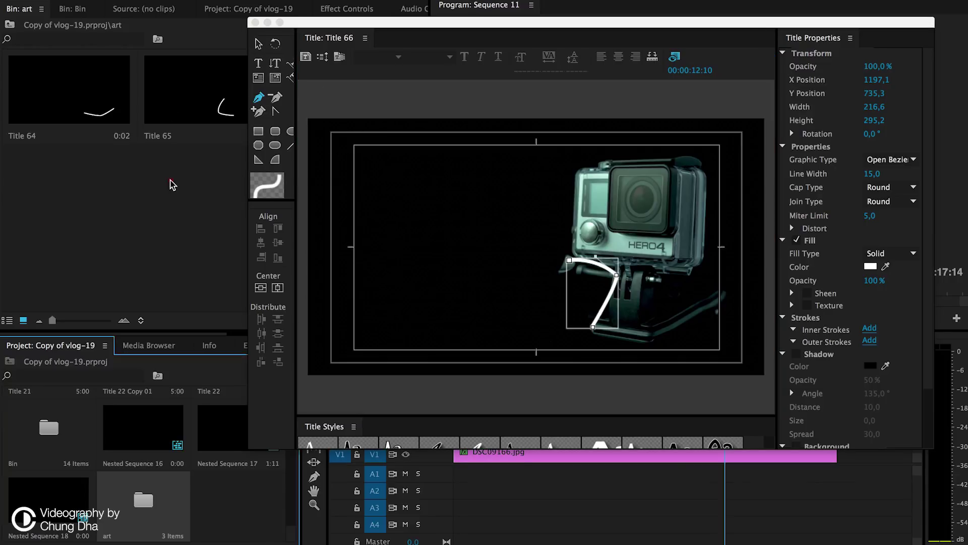
# Create Title 67 and reshape its white line's top, middle and bottom points toward the camera.
pyautogui.click(305, 59)
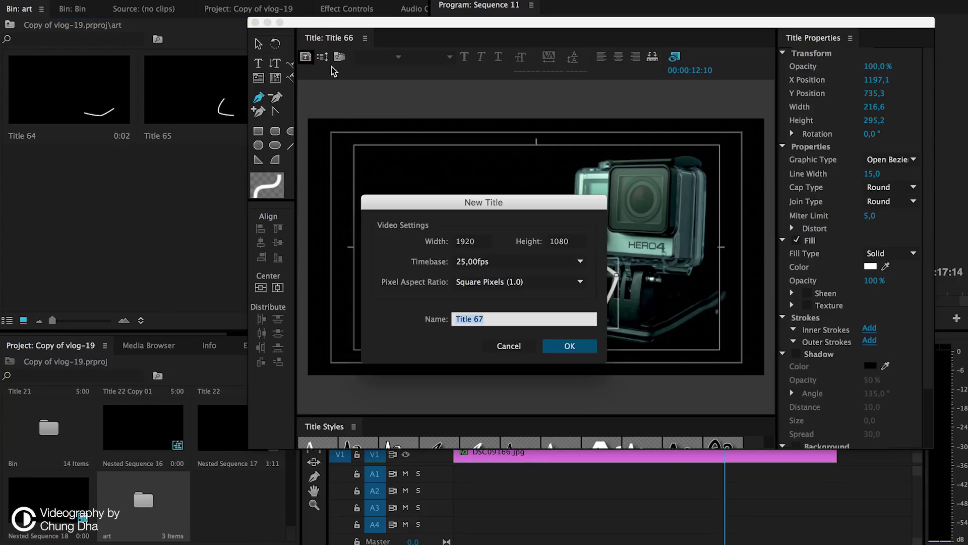
pyautogui.click(551, 345)
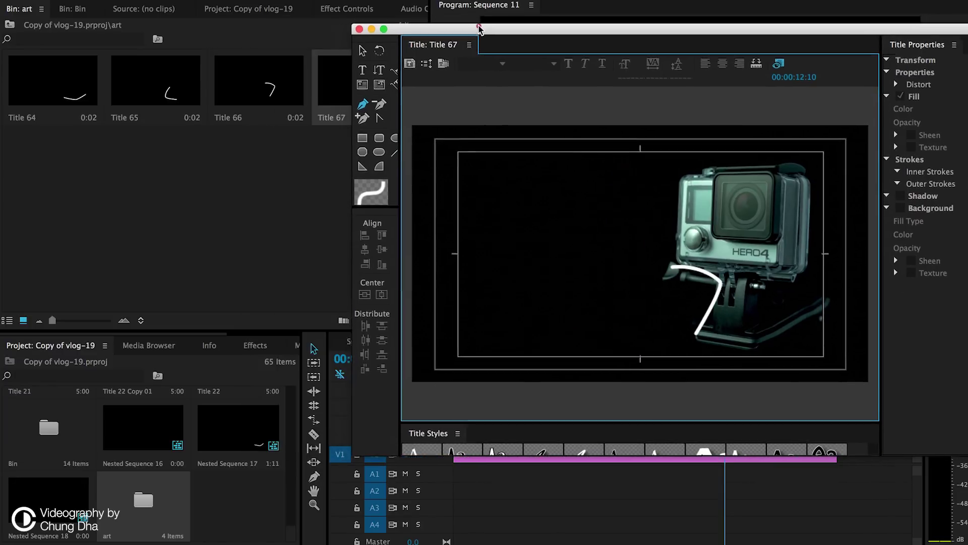
pyautogui.moveTo(479, 29); pyautogui.dragTo(465, 22)
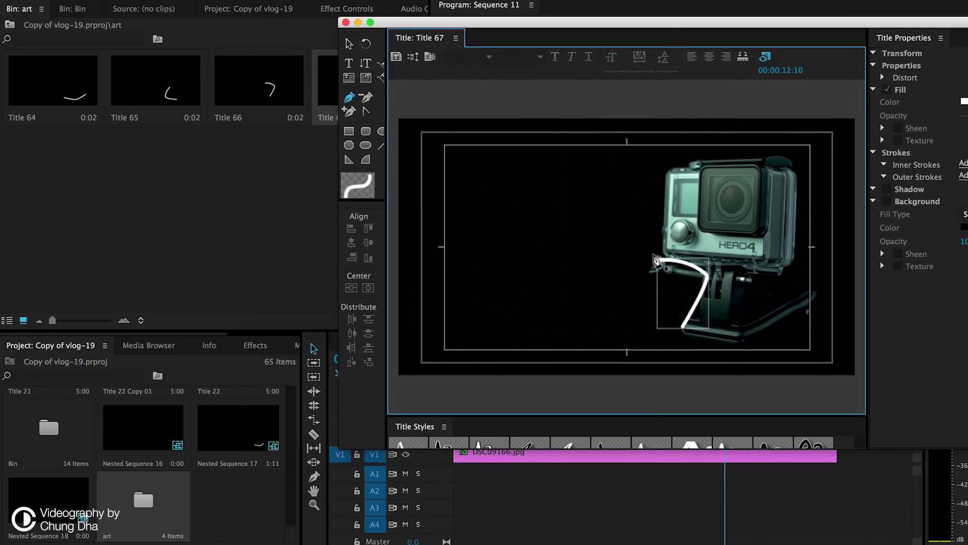
pyautogui.click(657, 259)
pyautogui.moveTo(657, 259); pyautogui.dragTo(661, 190)
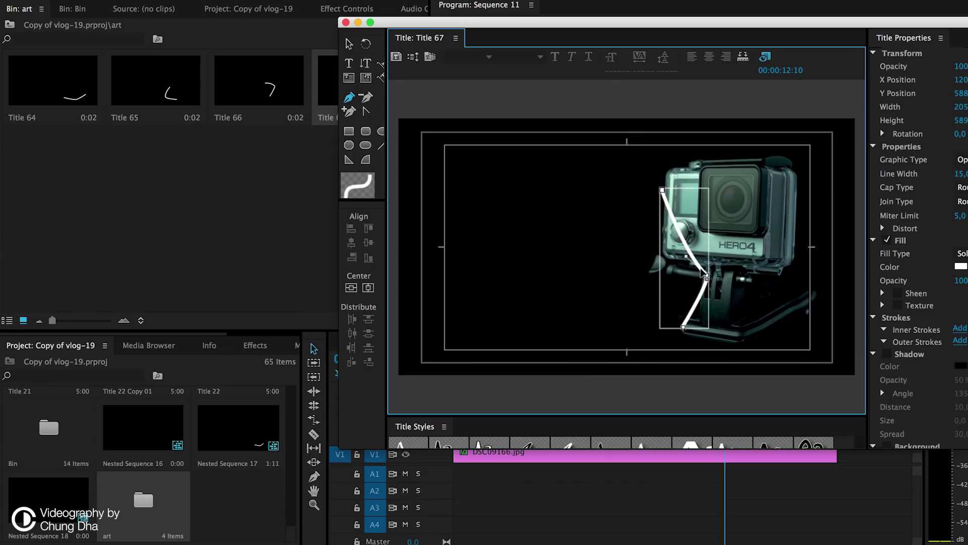
pyautogui.moveTo(705, 272); pyautogui.dragTo(667, 260)
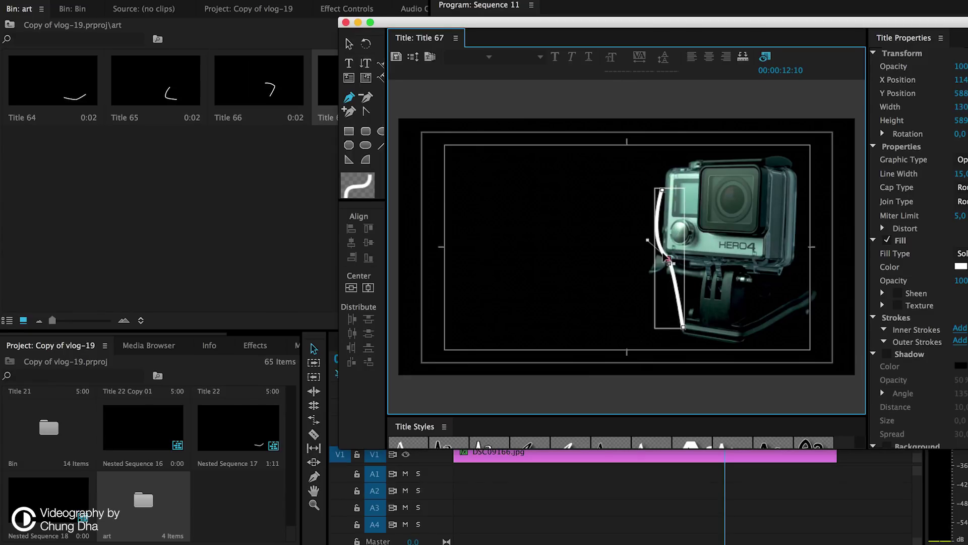
pyautogui.moveTo(688, 310); pyautogui.dragTo(699, 264)
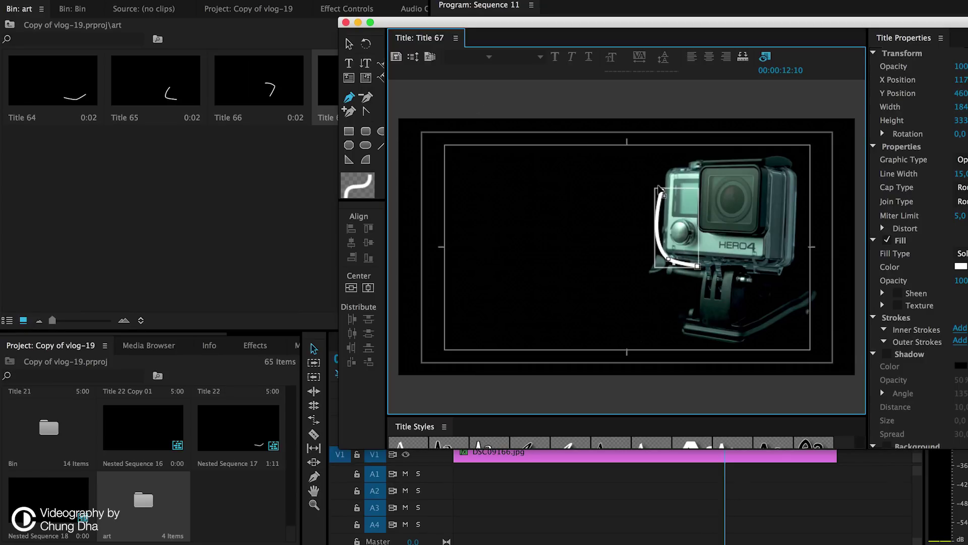
pyautogui.press('v')
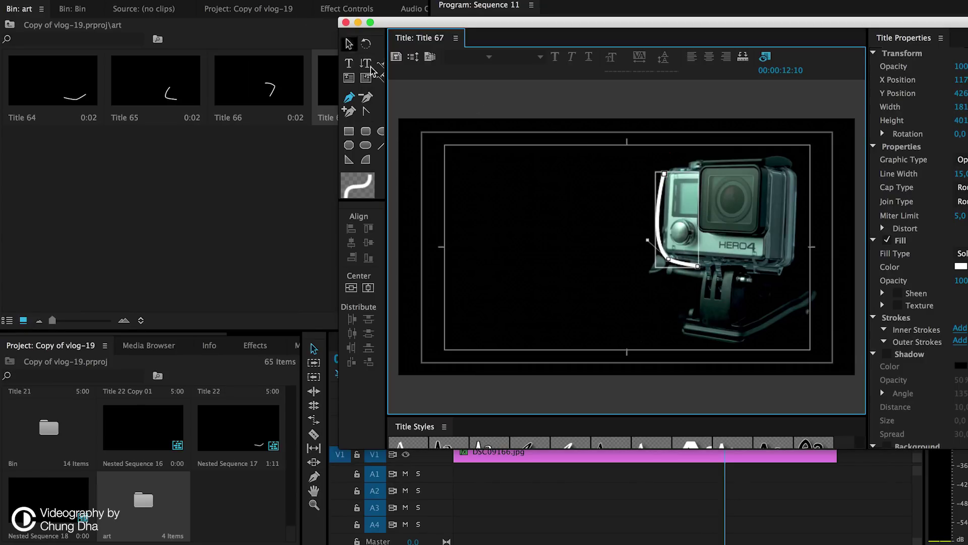
# Create Title 68 and reshape the line around the camera's left side and top.
pyautogui.click(397, 57)
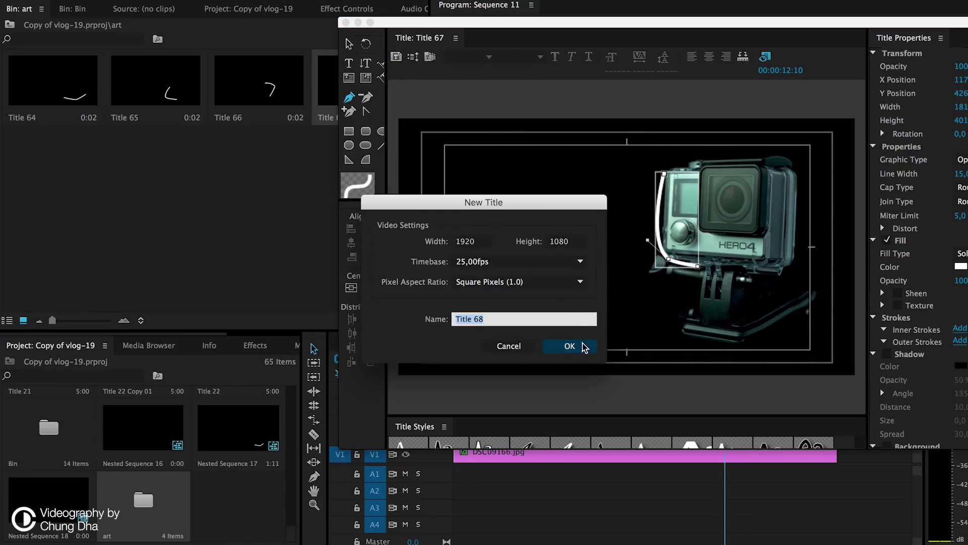
pyautogui.click(569, 345)
pyautogui.moveTo(663, 173); pyautogui.dragTo(659, 154)
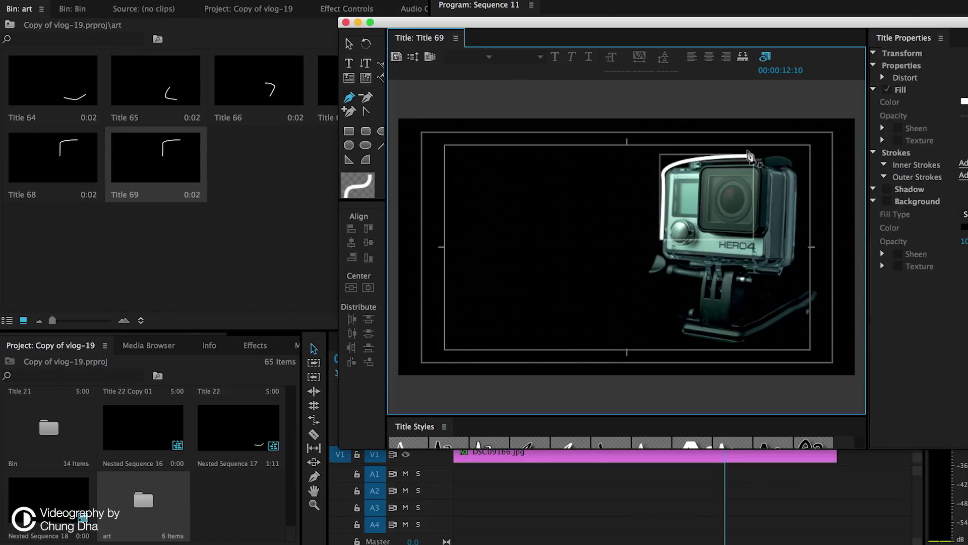
pyautogui.moveTo(659, 154); pyautogui.dragTo(789, 166)
pyautogui.moveTo(662, 238); pyautogui.dragTo(688, 161)
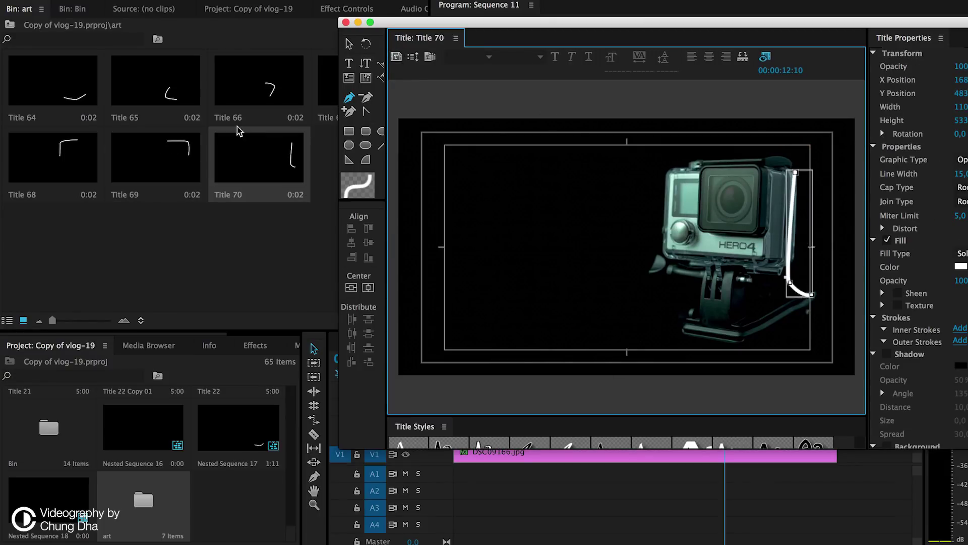
# Create Title 71 and reshape its line into a short curve near the mount.
pyautogui.click(397, 56)
pyautogui.moveTo(811, 294); pyautogui.dragTo(770, 328)
pyautogui.moveTo(790, 282); pyautogui.dragTo(820, 295)
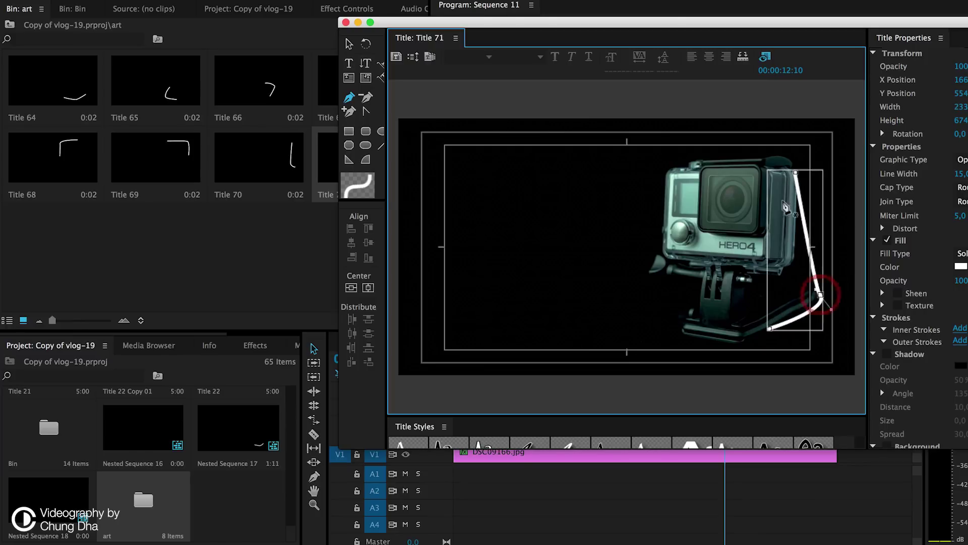
pyautogui.moveTo(795, 172); pyautogui.dragTo(788, 278)
# Close the Titler and place all eight line titles on Sequence 11's V2 at the playhead.
pyautogui.click(345, 22)
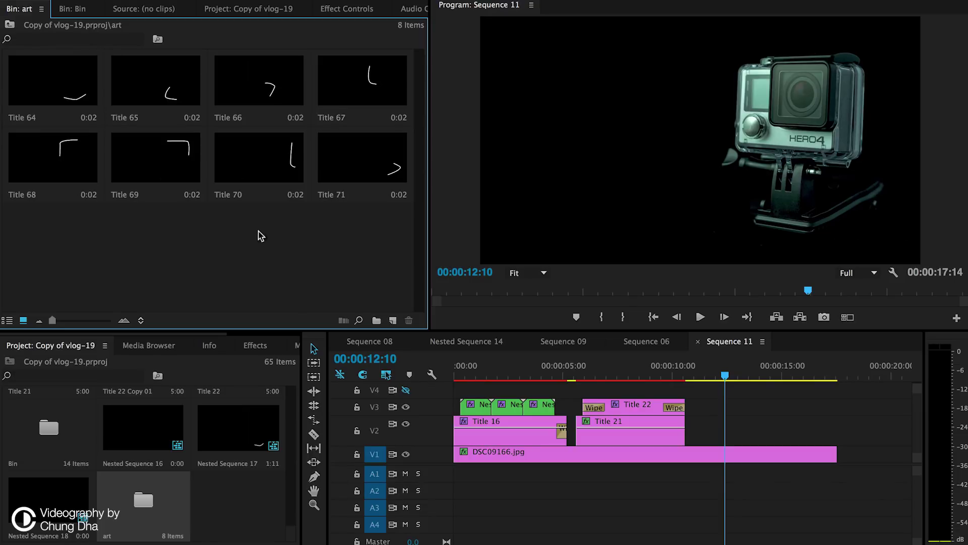
pyautogui.moveTo(378, 223); pyautogui.dragTo(28, 89)
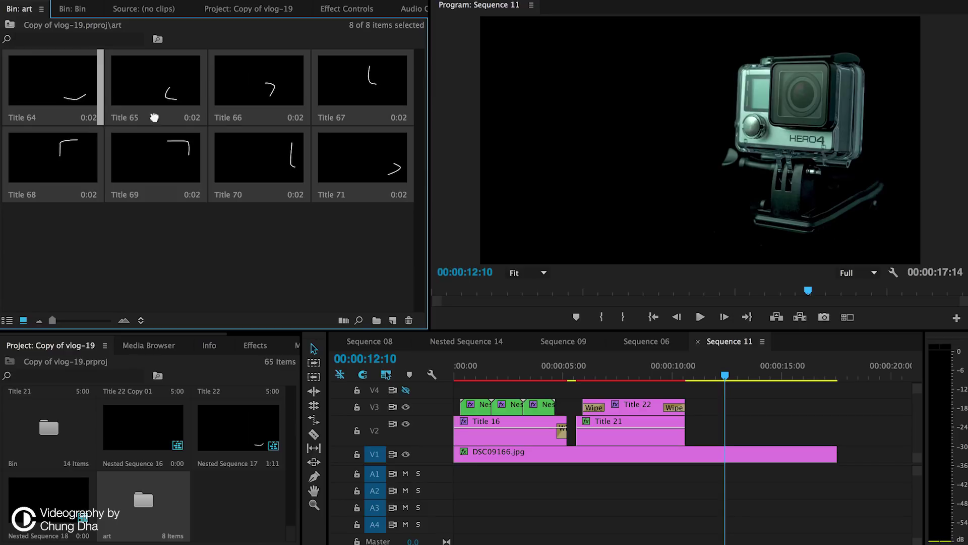
pyautogui.moveTo(154, 118); pyautogui.dragTo(724, 431)
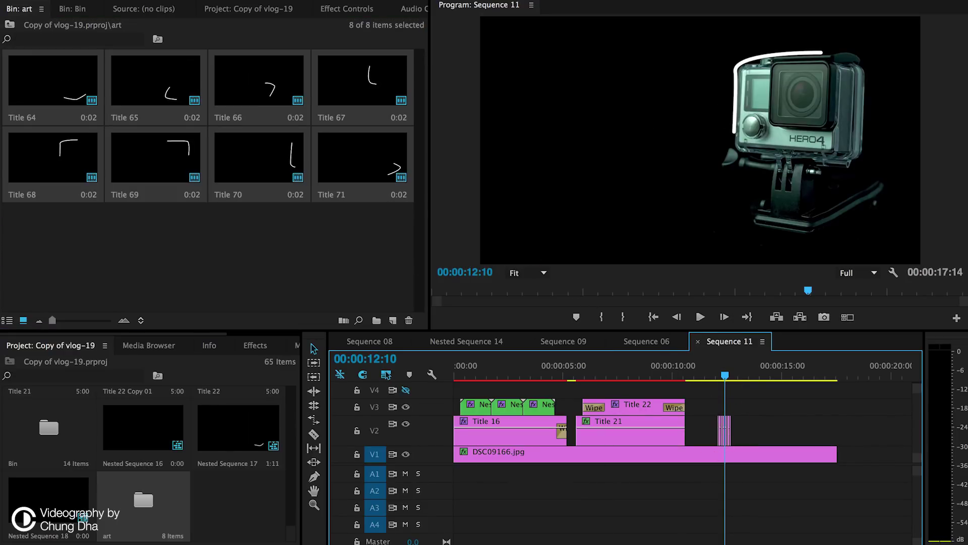
pyautogui.press('=')
pyautogui.press('=')
pyautogui.press('=')
pyautogui.press('=')
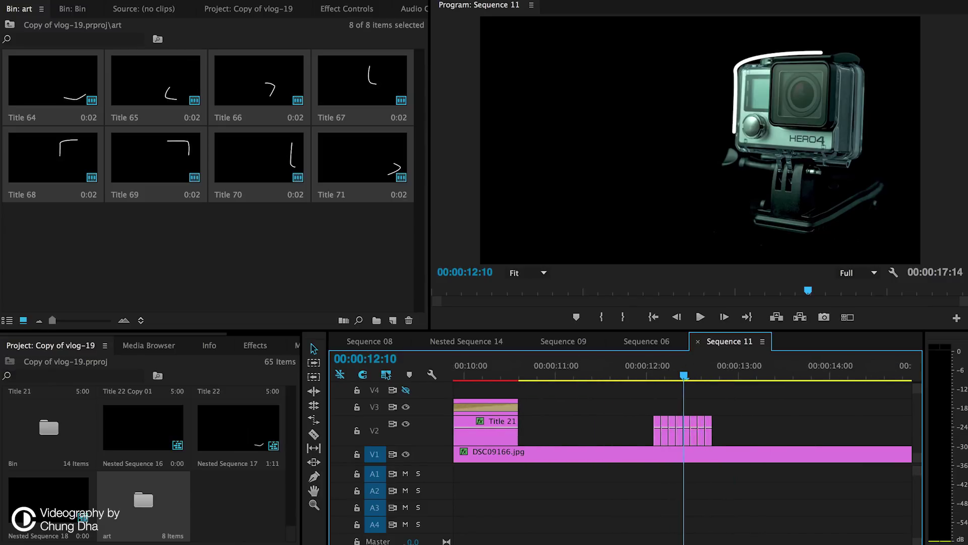
# Nest the eight title clips on V2 into Nested Sequence 19.
pyautogui.moveTo(588, 402); pyautogui.dragTo(754, 432)
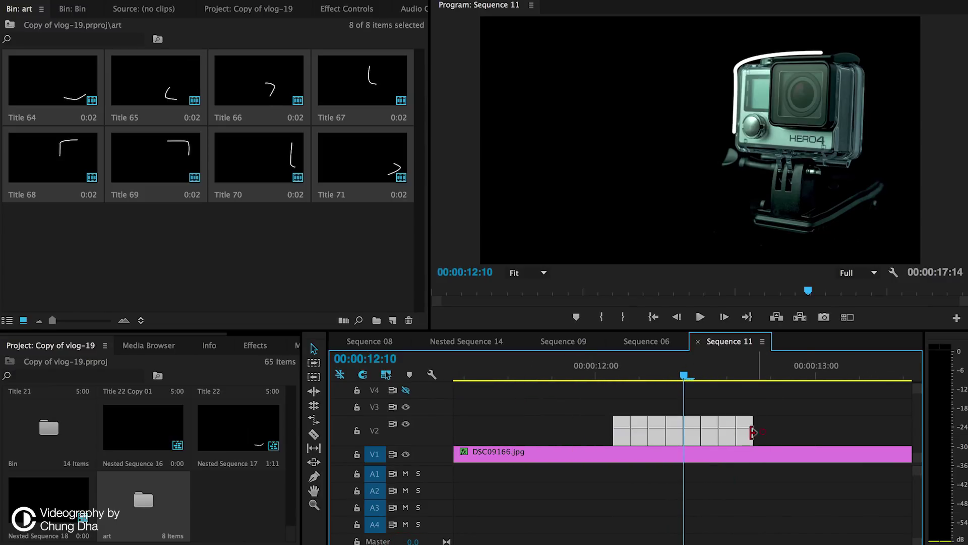
pyautogui.rightClick(718, 428)
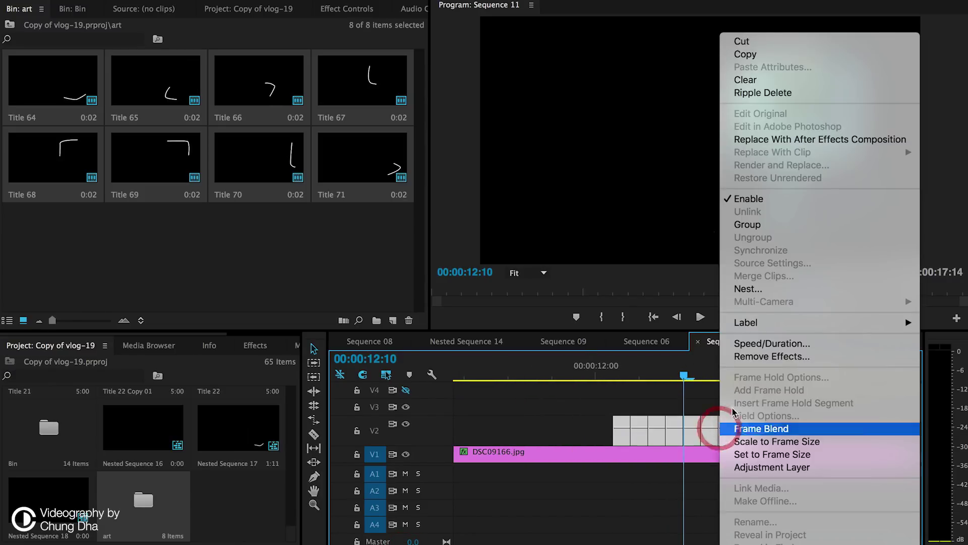
pyautogui.click(757, 288)
pyautogui.click(535, 296)
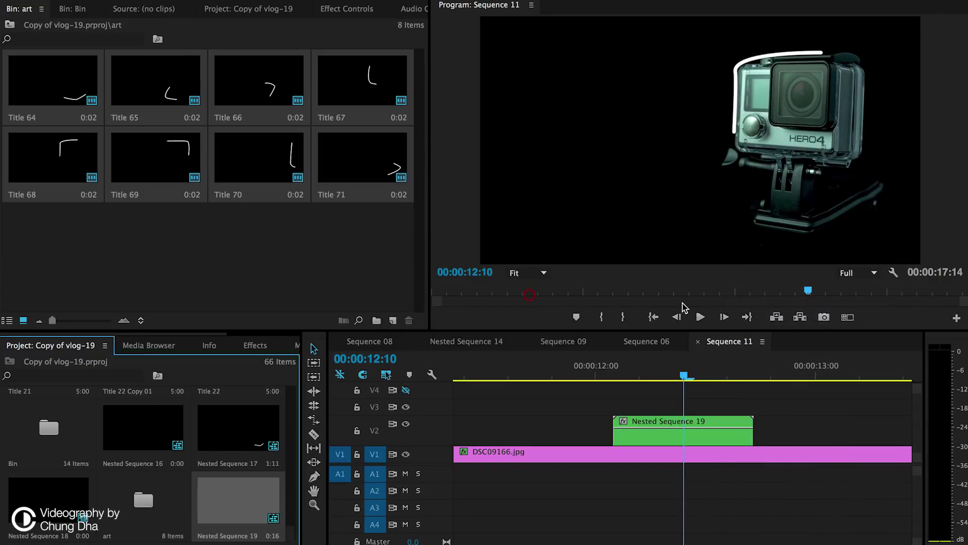
# Apply the CD_Wiggly_Text_Art_15sec preset to Nested Sequence 19.
pyautogui.click(245, 345)
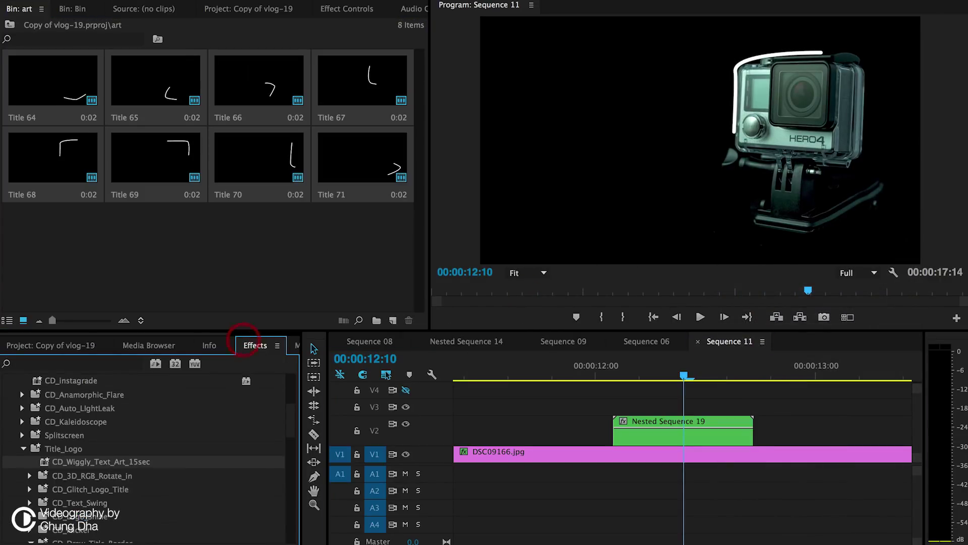
pyautogui.click(60, 462)
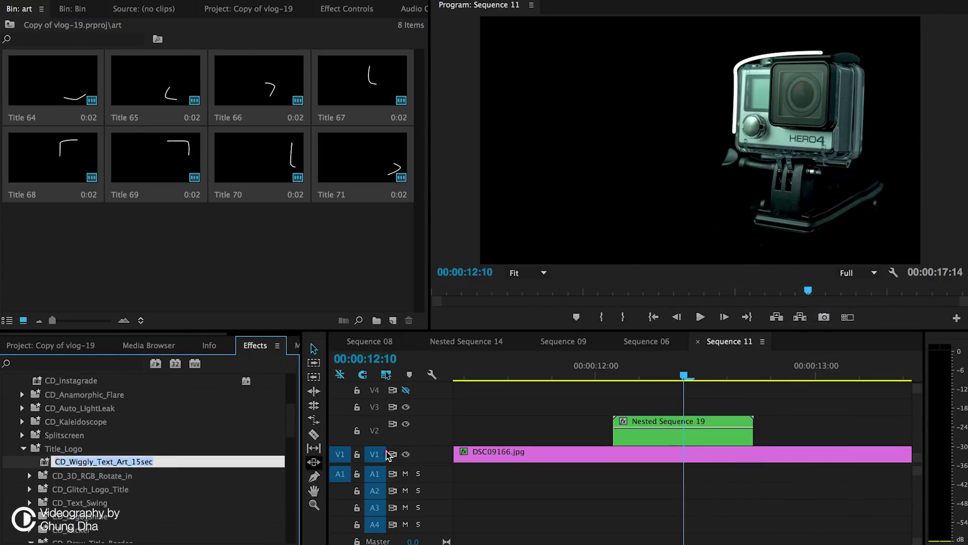
pyautogui.click(657, 427)
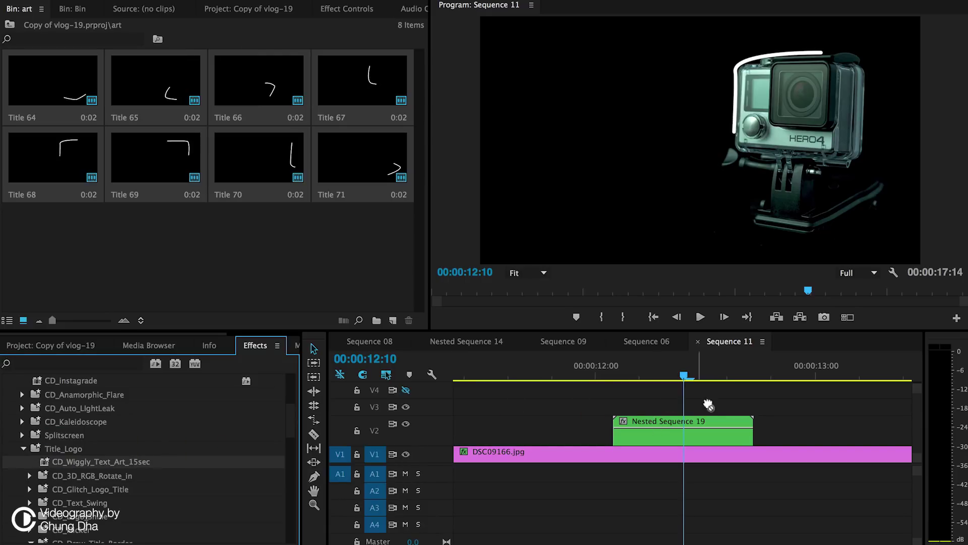
pyautogui.moveTo(709, 405); pyautogui.dragTo(698, 425)
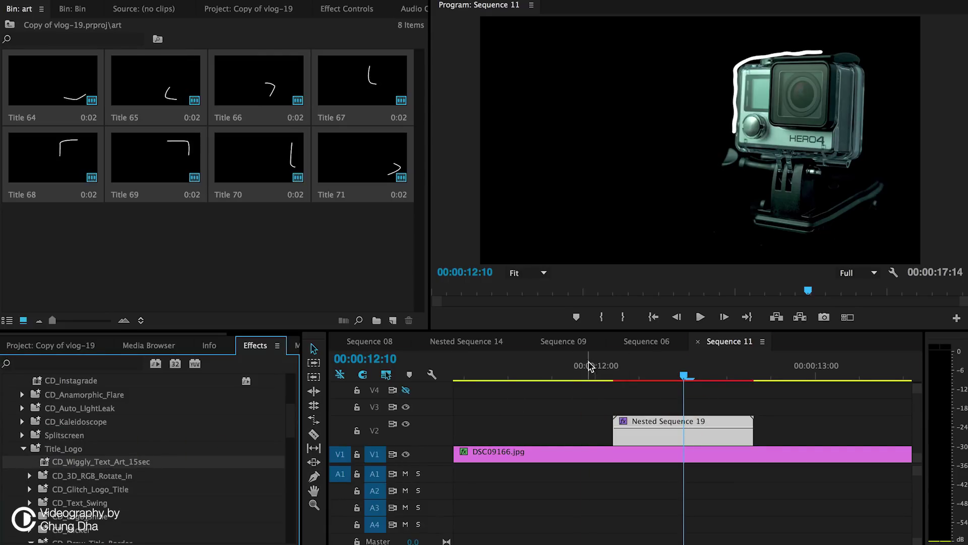
# Preview the wiggly line, then place a copy of the nested clip after the original.
pyautogui.moveTo(620, 371); pyautogui.dragTo(686, 373)
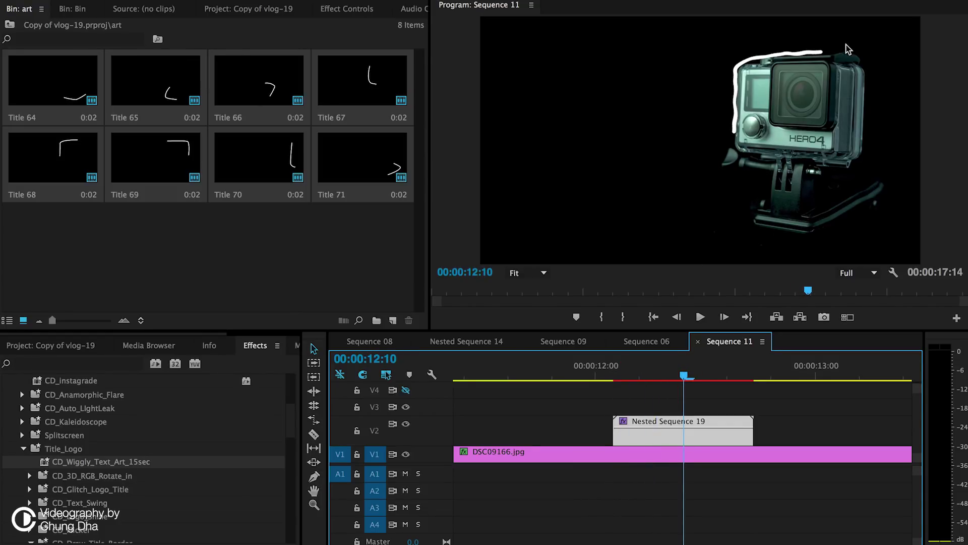
pyautogui.press('-')
pyautogui.press('-')
pyautogui.press('-')
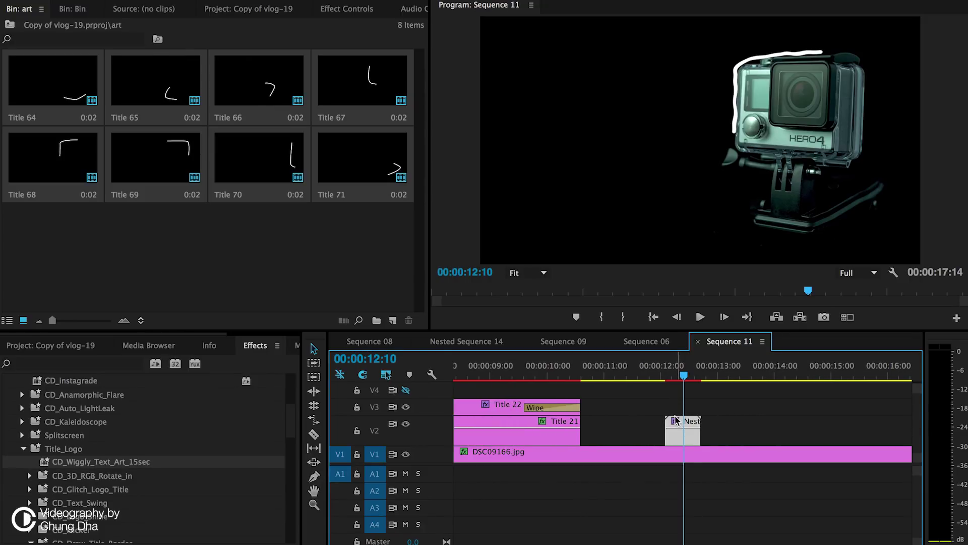
pyautogui.moveTo(673, 420); pyautogui.dragTo(789, 422)
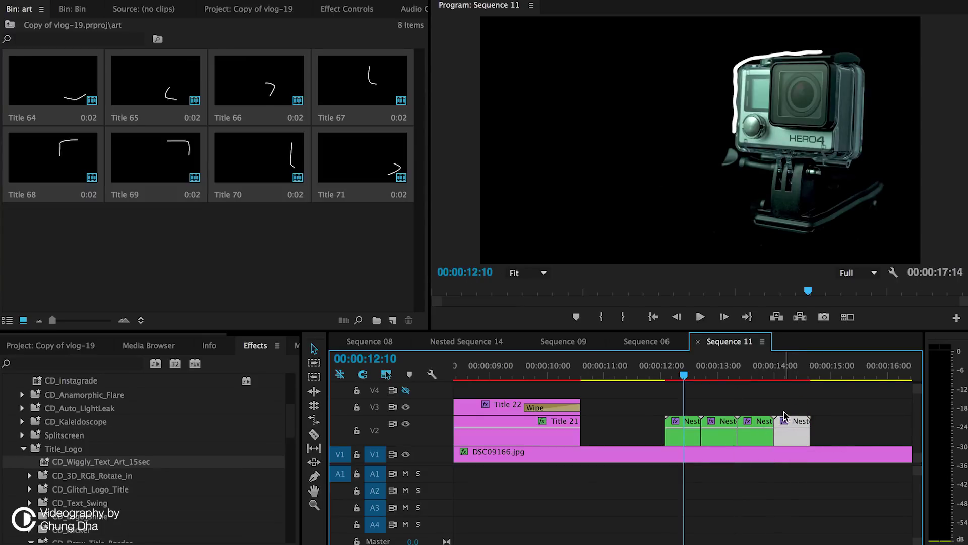
pyautogui.click(652, 378)
pyautogui.press('space')
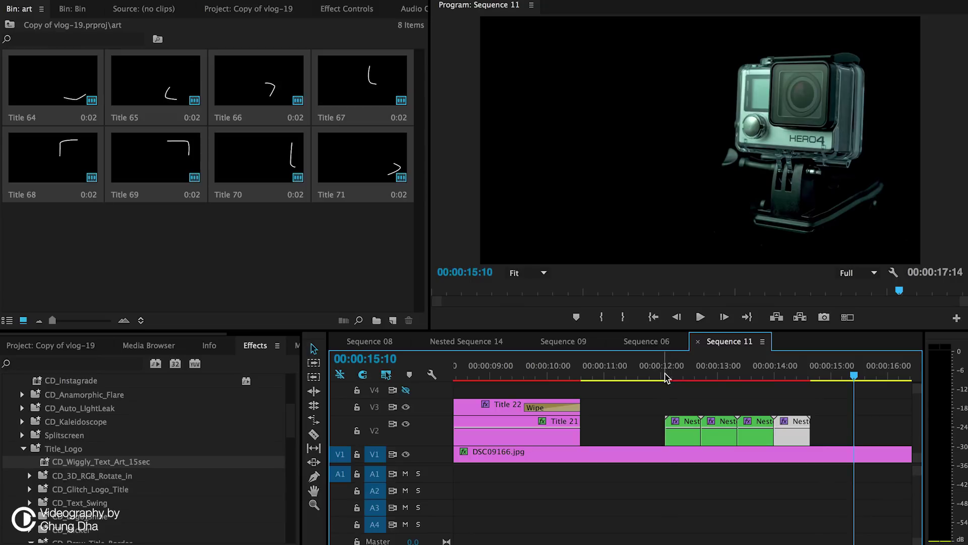
pyautogui.moveTo(666, 378); pyautogui.dragTo(711, 381)
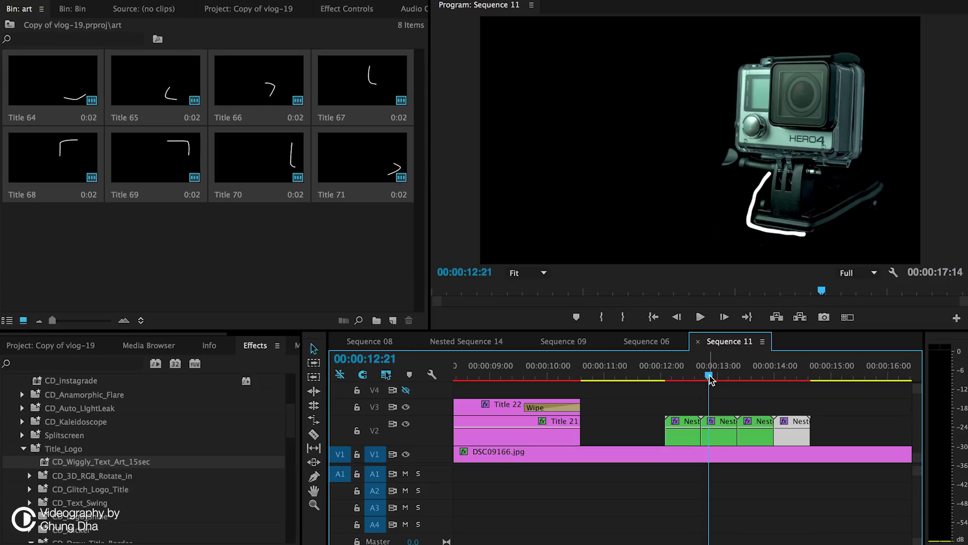